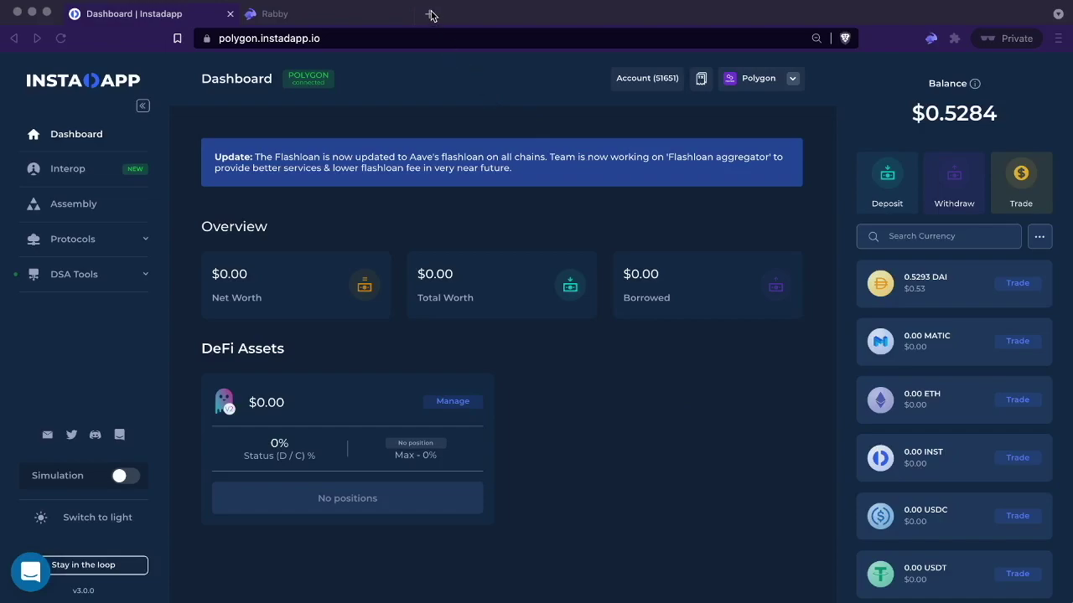
View the Rabby wallet website and return to the Instadapp dashboard
click(360, 12)
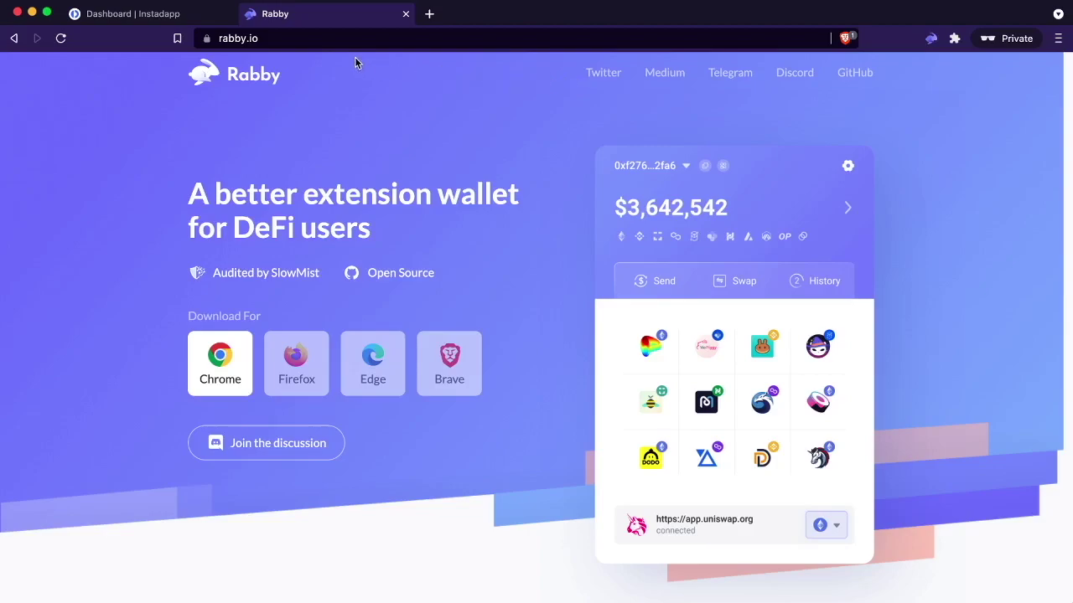
click(169, 14)
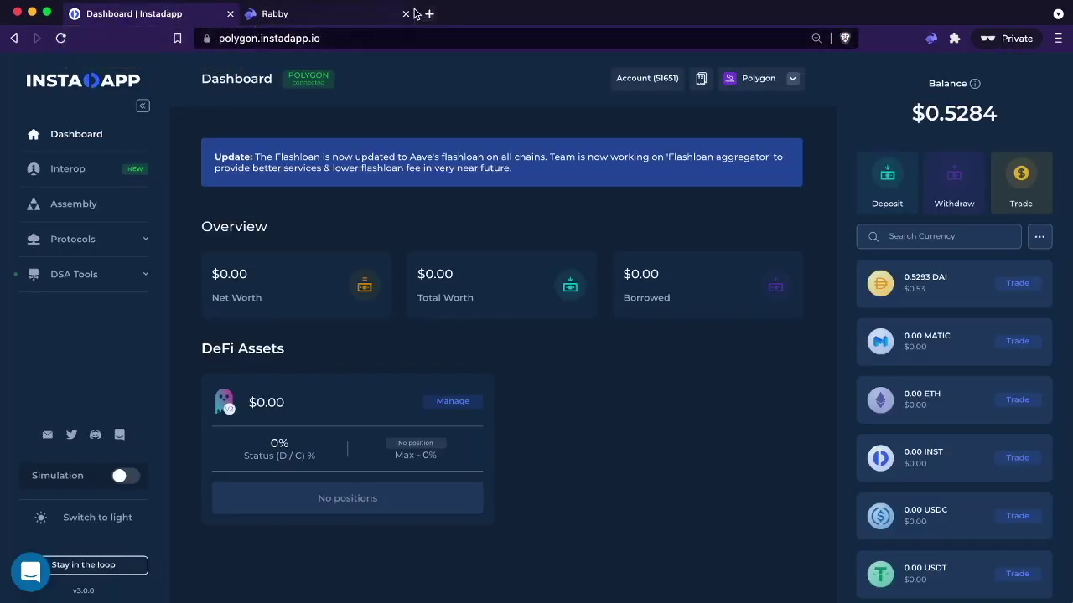
Open the Import Positions tool and request the AETH allowance for the Aave position
click(108, 277)
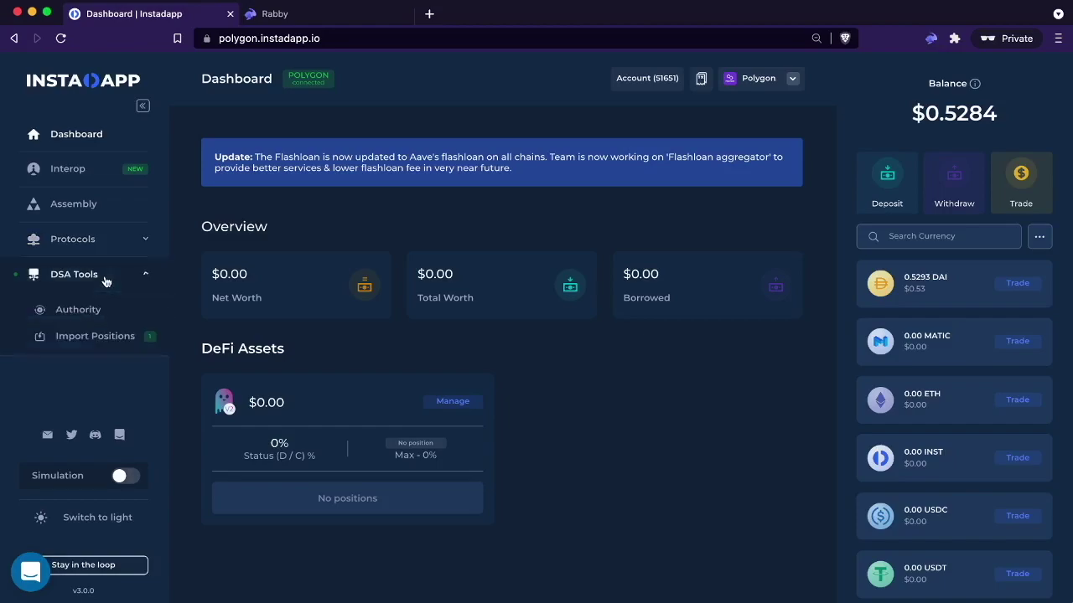
click(96, 345)
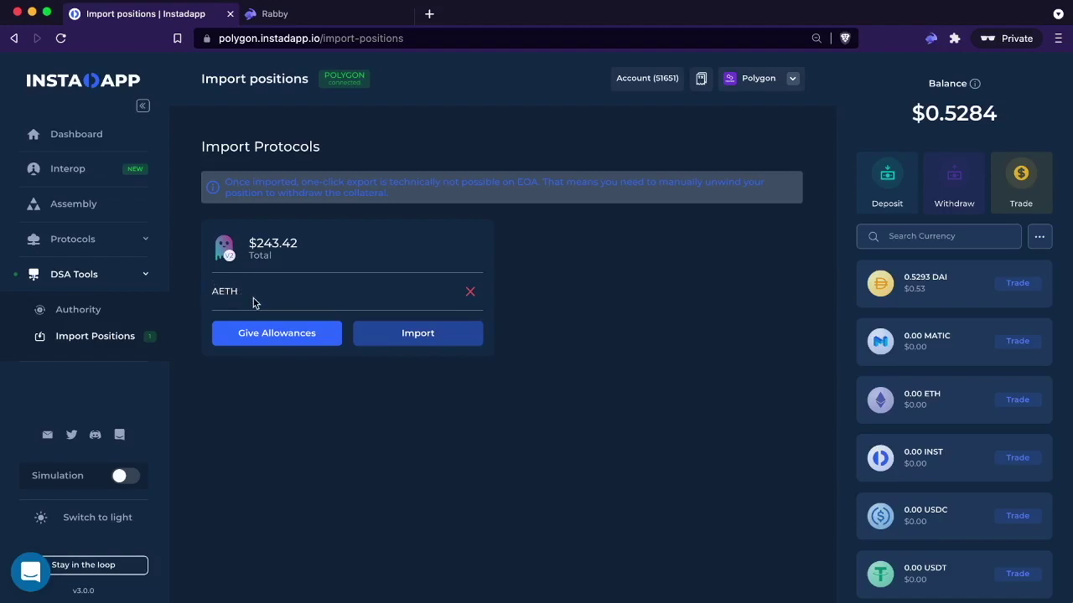
click(290, 340)
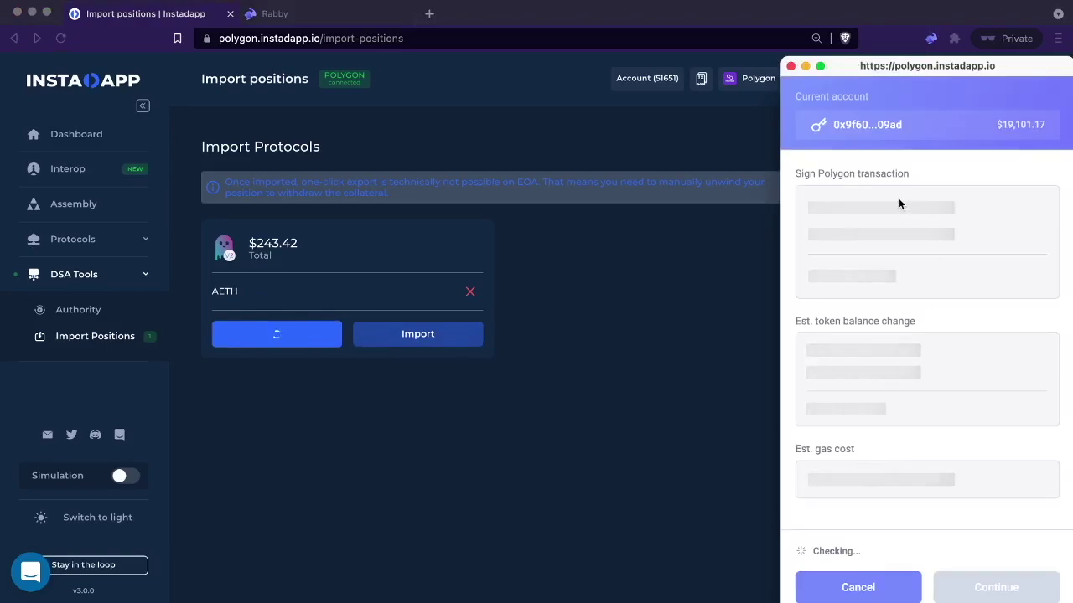
Set the token approval's gas price to Instant at 100 Gwei, sign it and dismiss the confirmation
drag(904, 68, 819, 29)
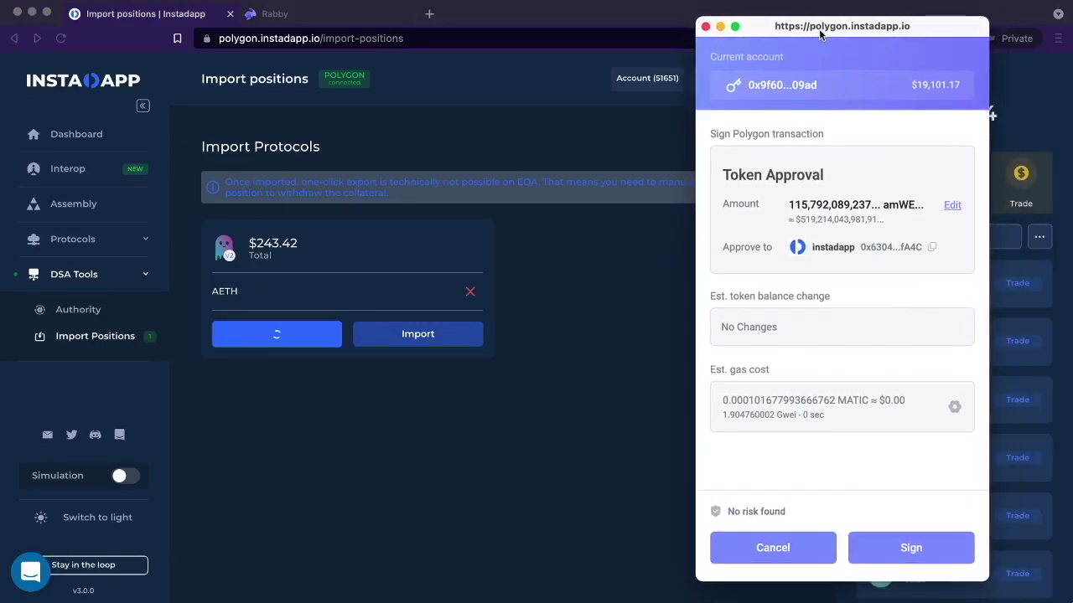
click(906, 420)
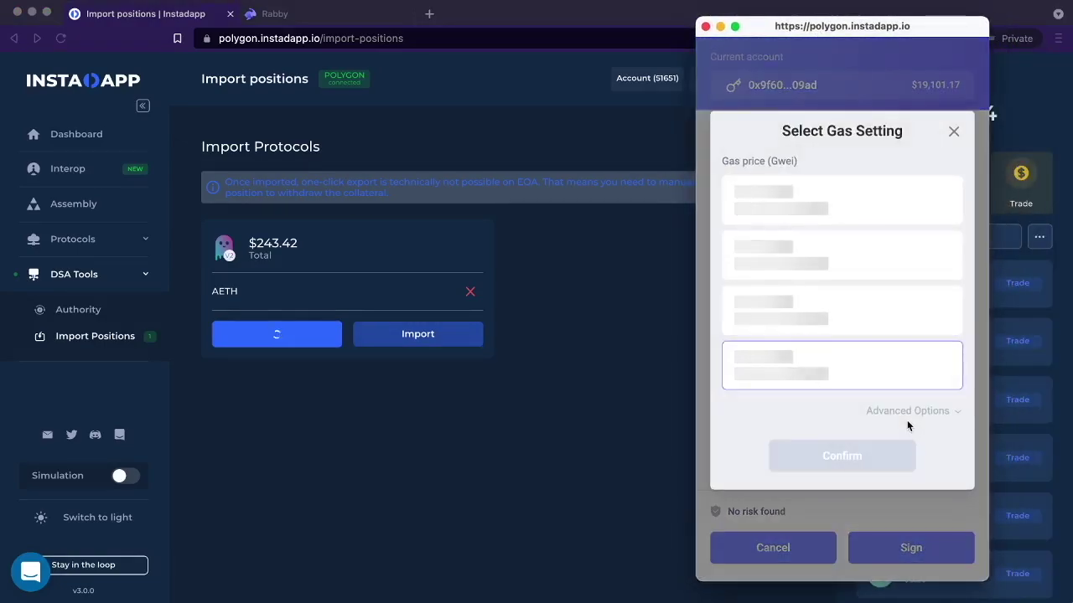
click(907, 322)
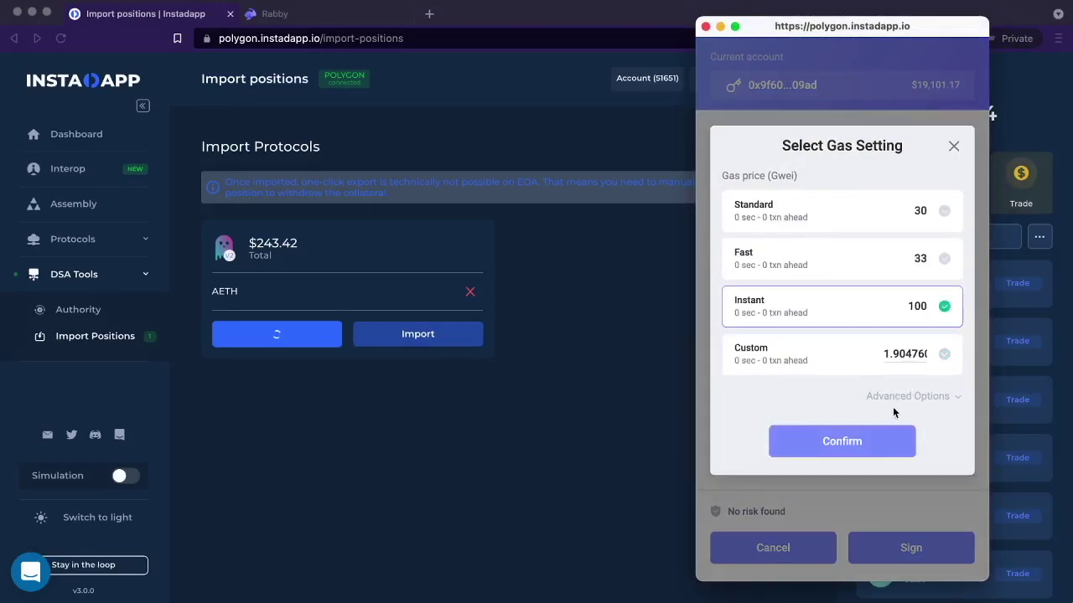
click(892, 445)
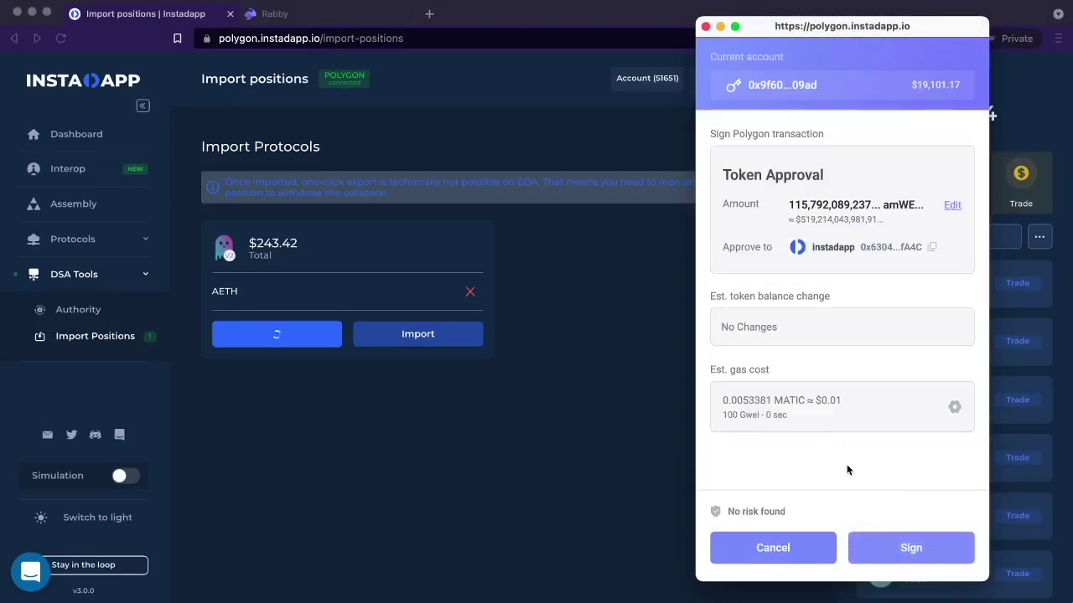
click(893, 547)
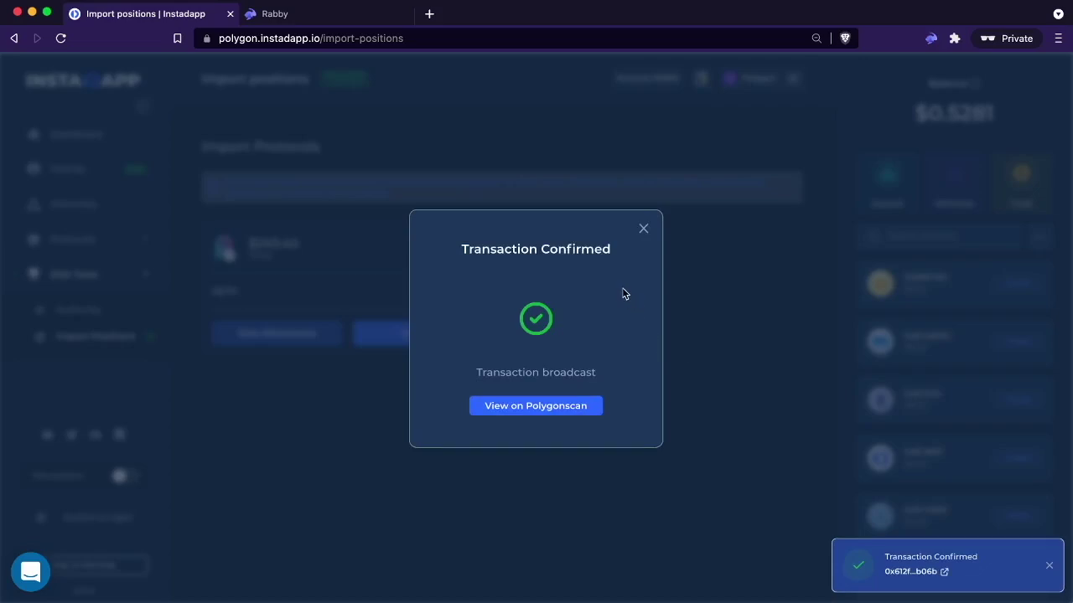
click(643, 230)
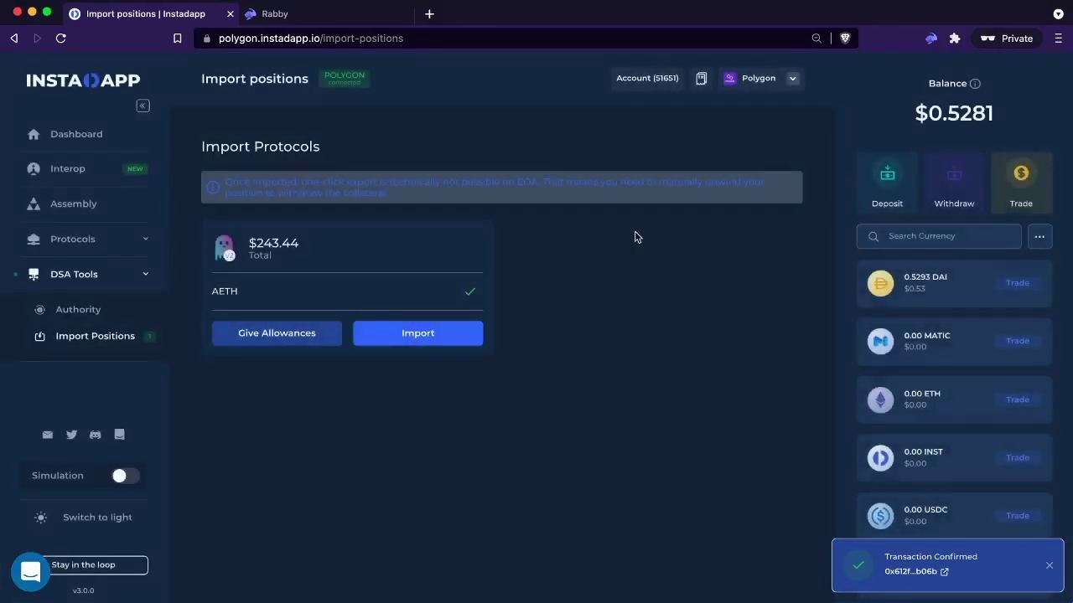
Import the Aave position, signing the Polygon transaction with the Instant gas price of 100 Gwei
click(444, 334)
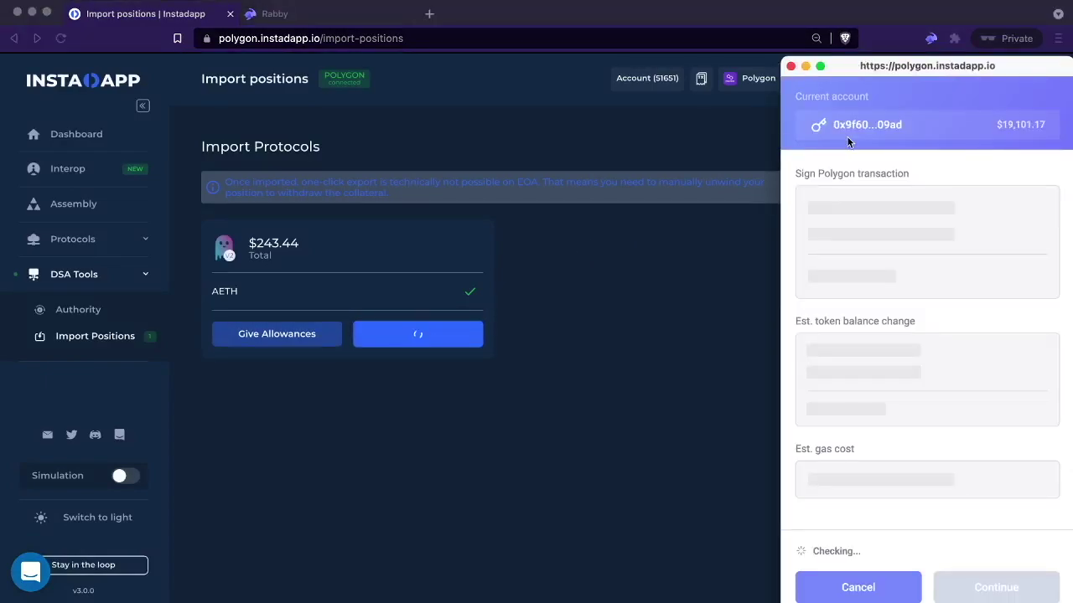
drag(860, 77, 815, 52)
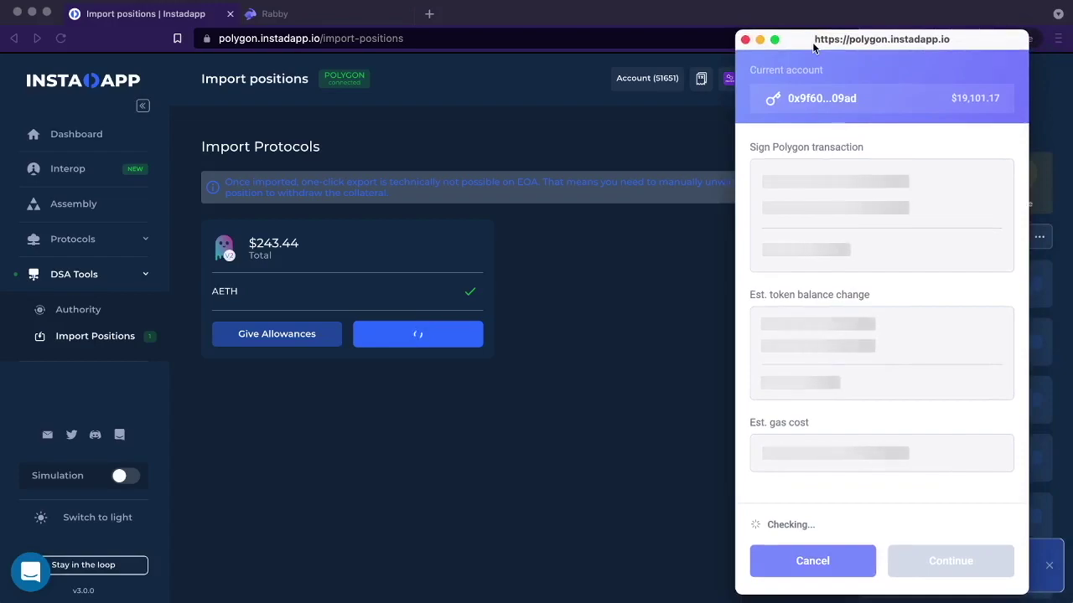
scroll(972, 473, down, 1)
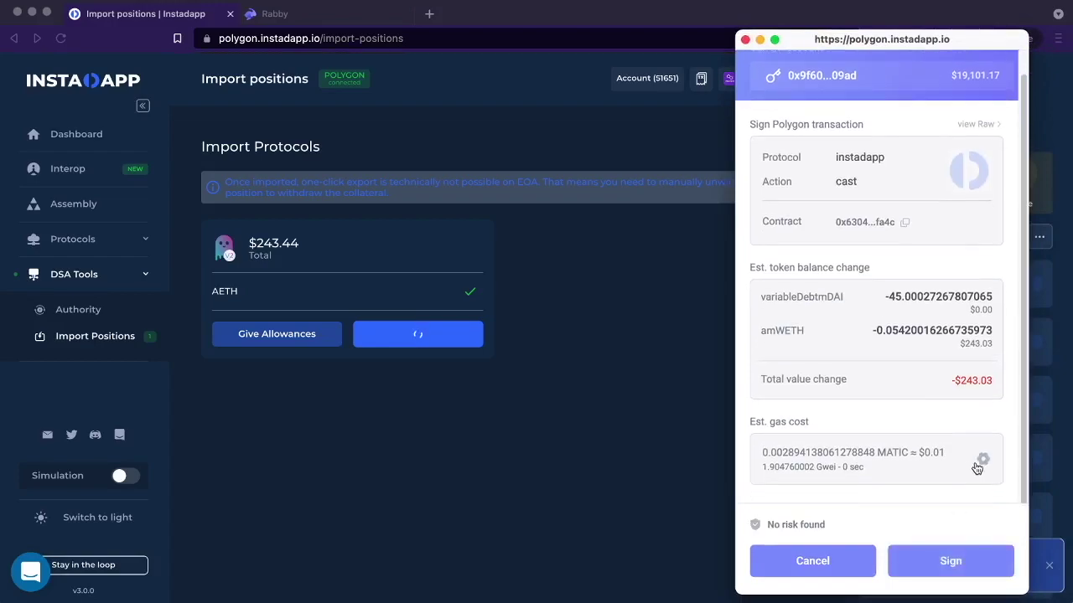
click(979, 462)
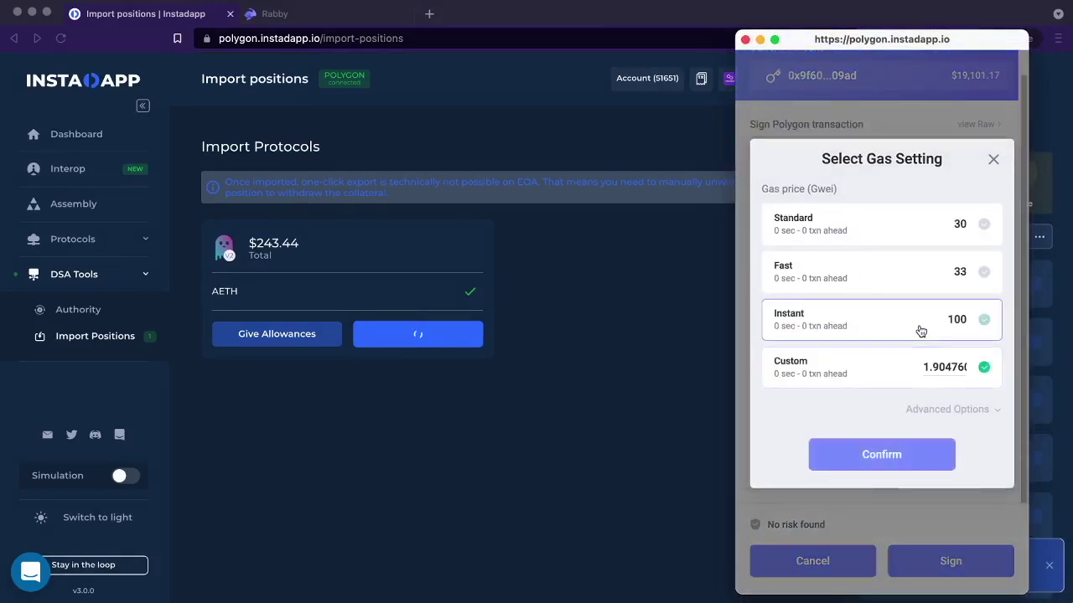
click(917, 330)
click(901, 454)
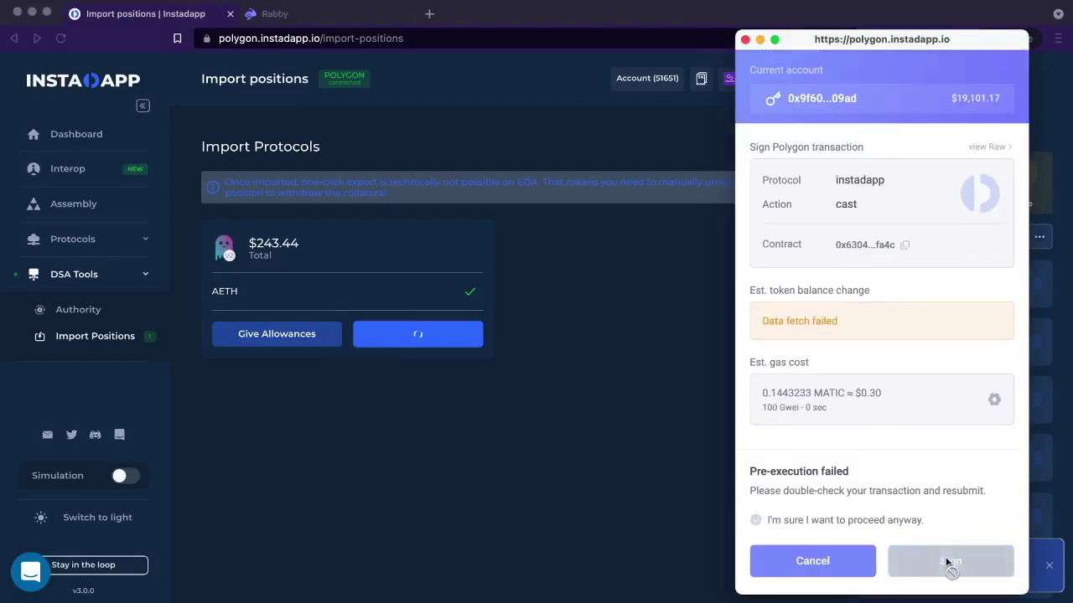
click(925, 548)
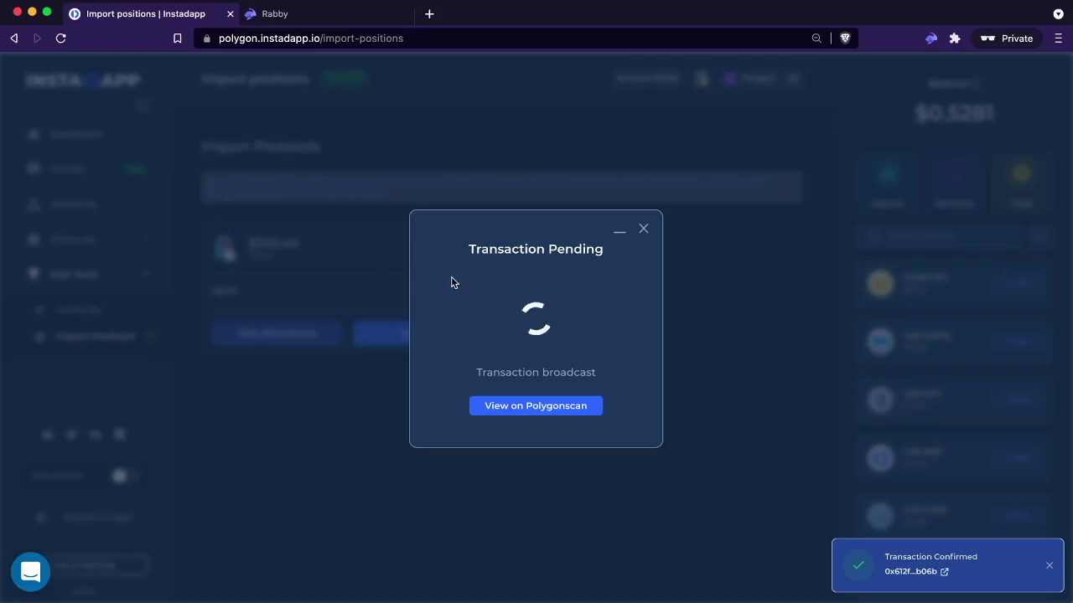
click(271, 390)
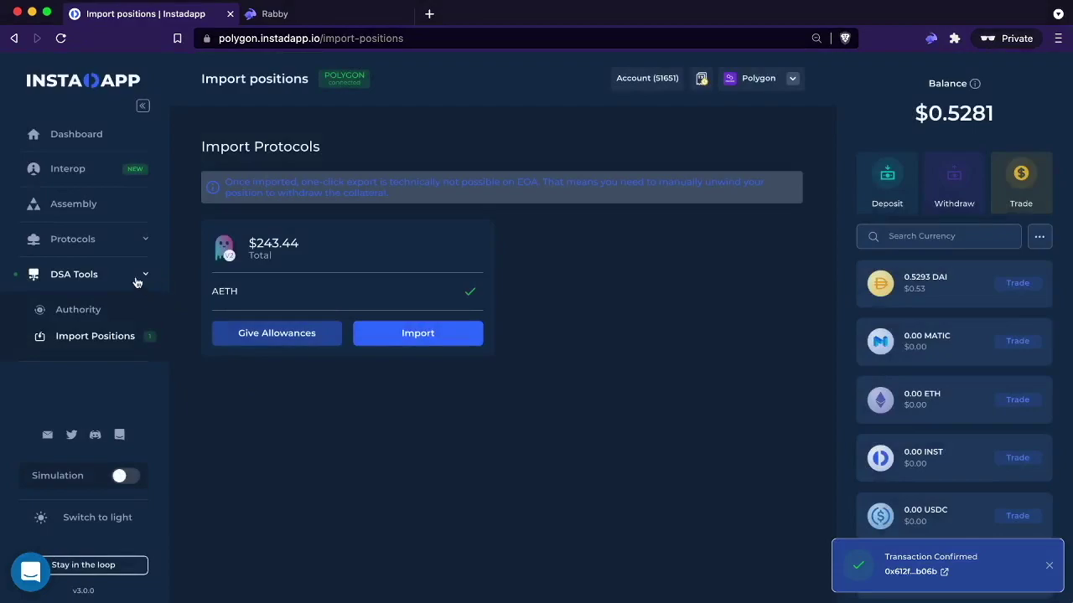
Open the Aave protocol page and review the imported ETH supply and DAI debt
click(109, 244)
click(105, 277)
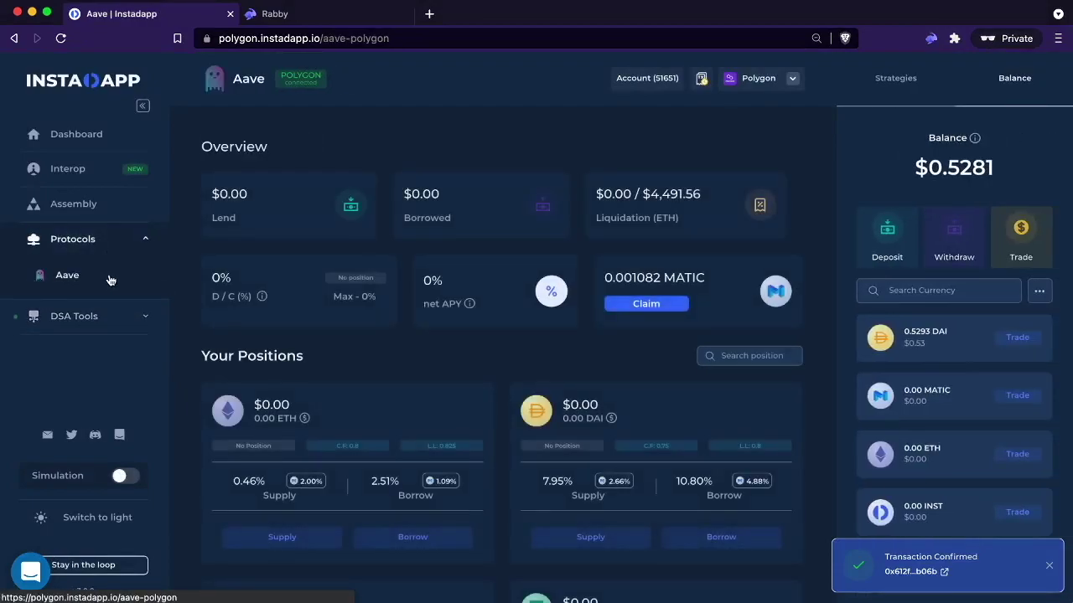
click(1049, 566)
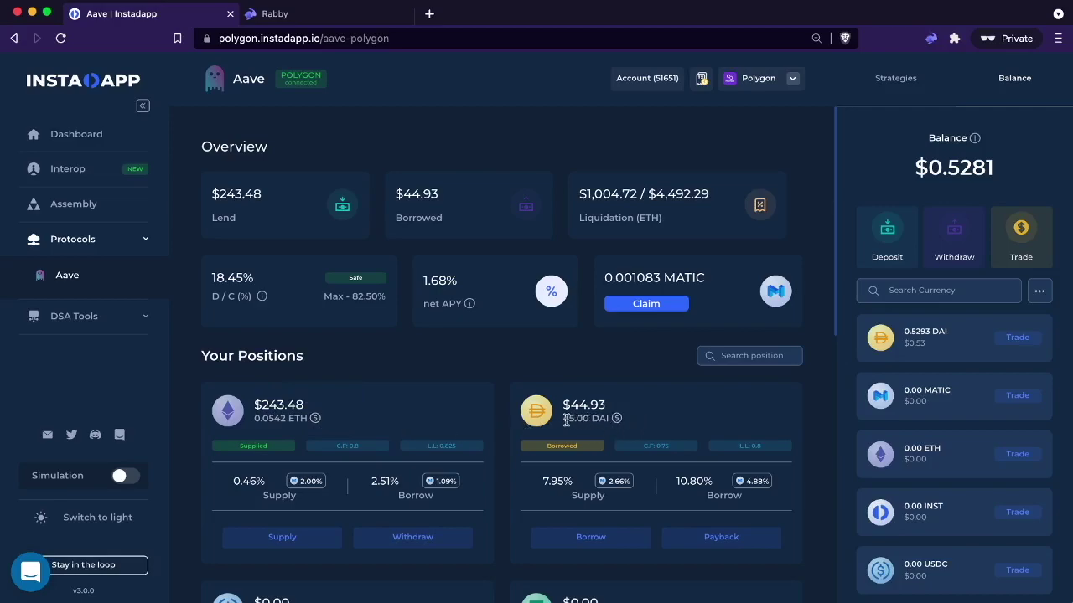
drag(562, 419, 606, 422)
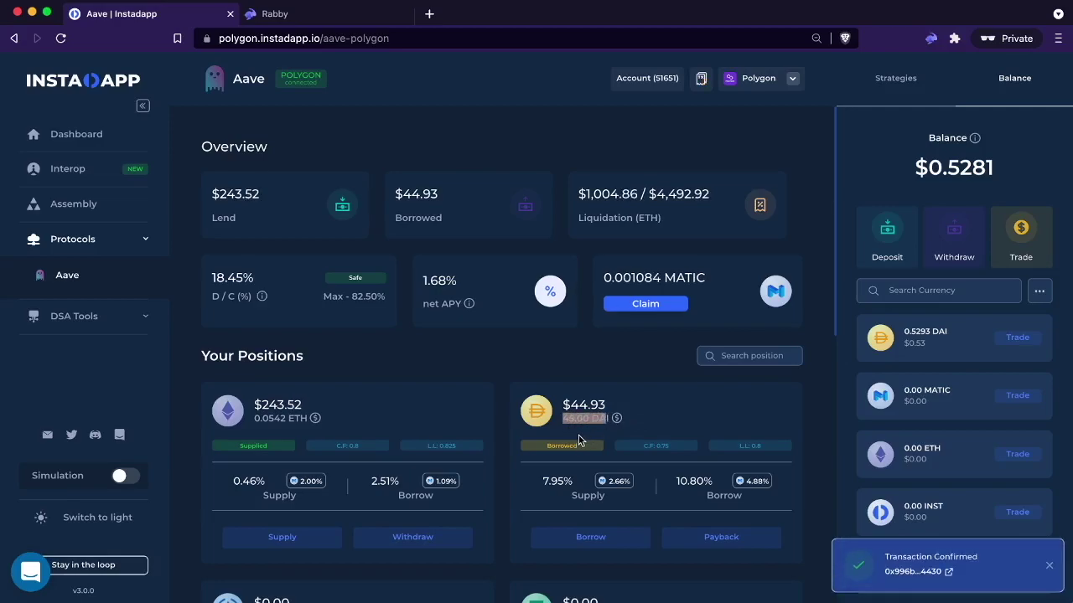
scroll(519, 415, down, 1)
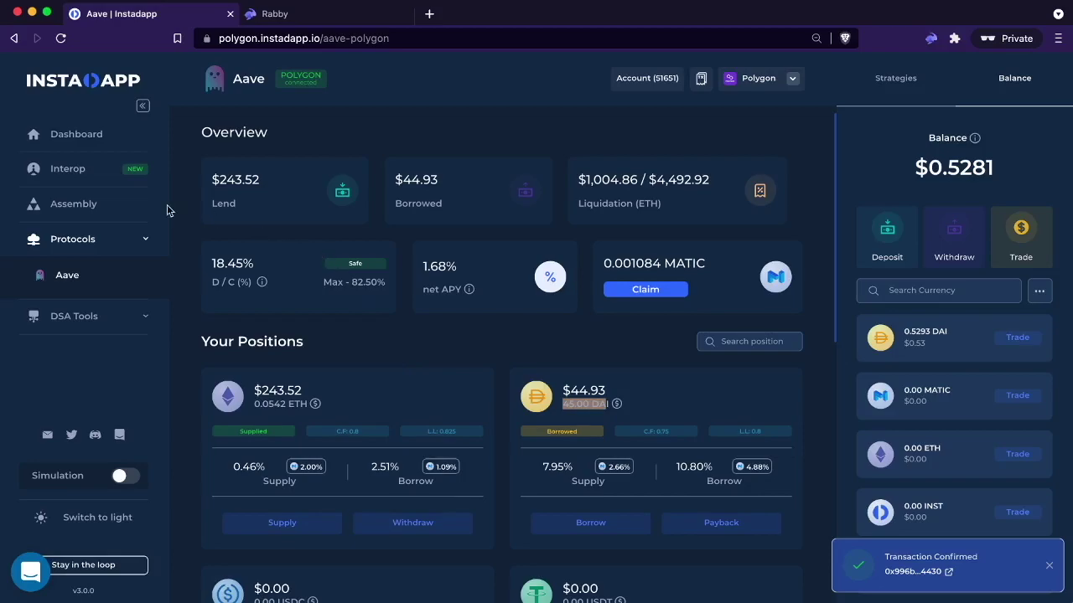
Open the Interop page for cross-chain position migration
click(73, 173)
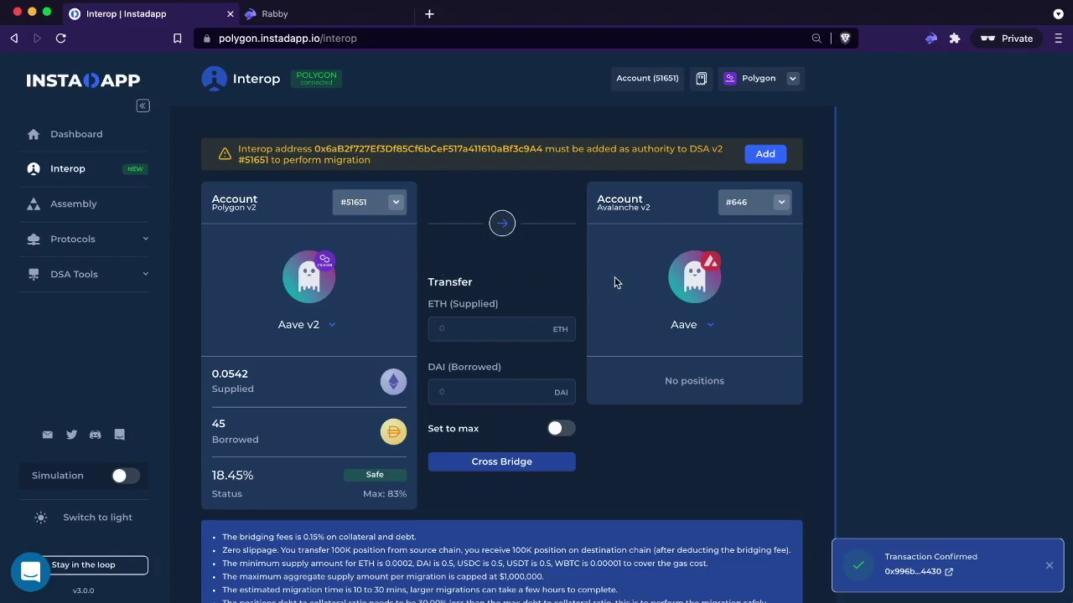
click(737, 205)
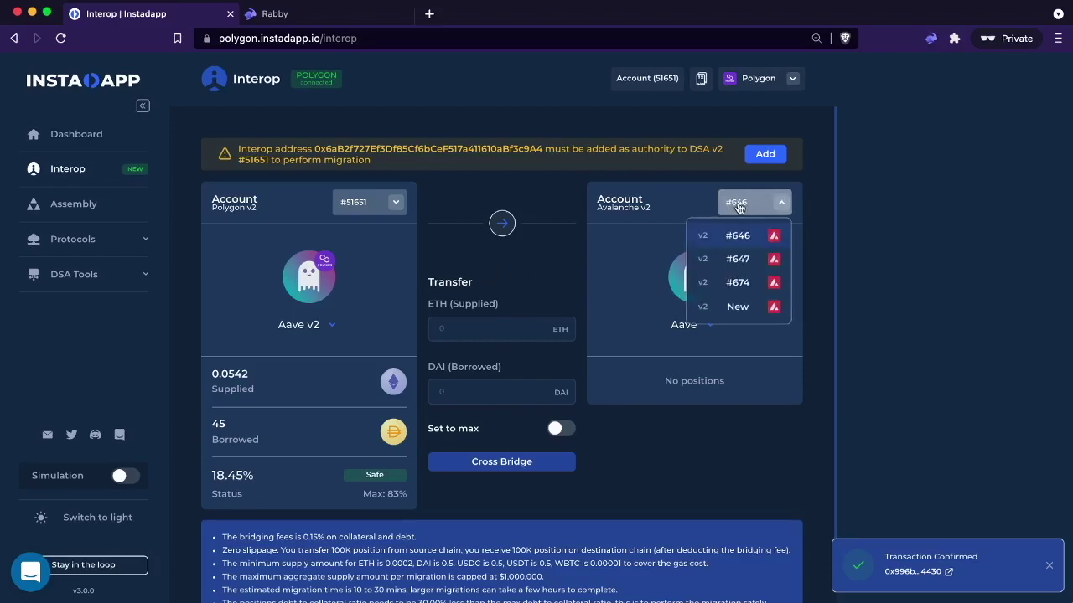
click(738, 307)
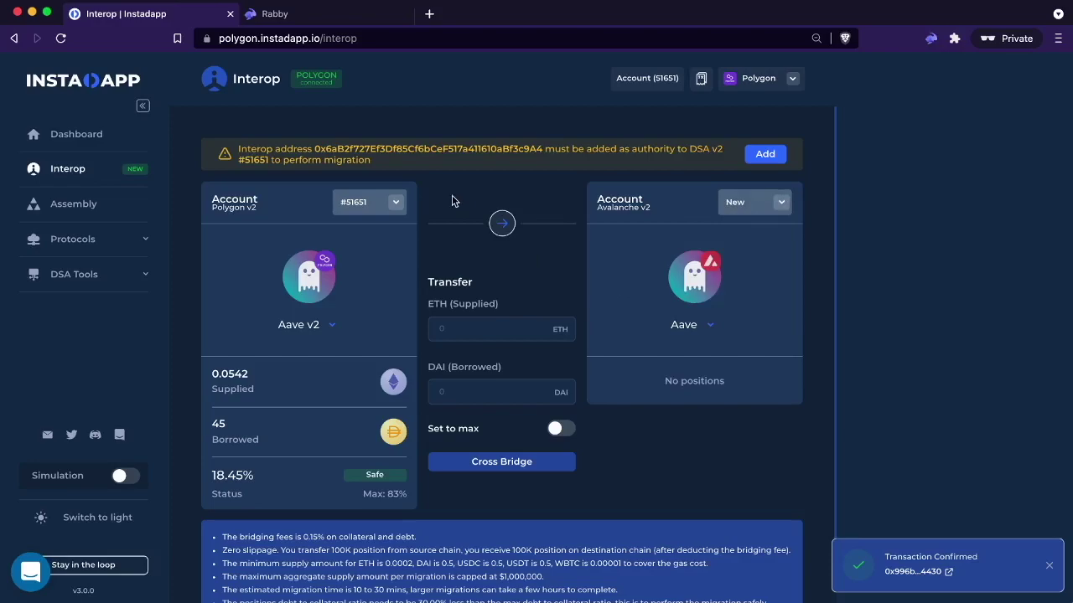
click(773, 206)
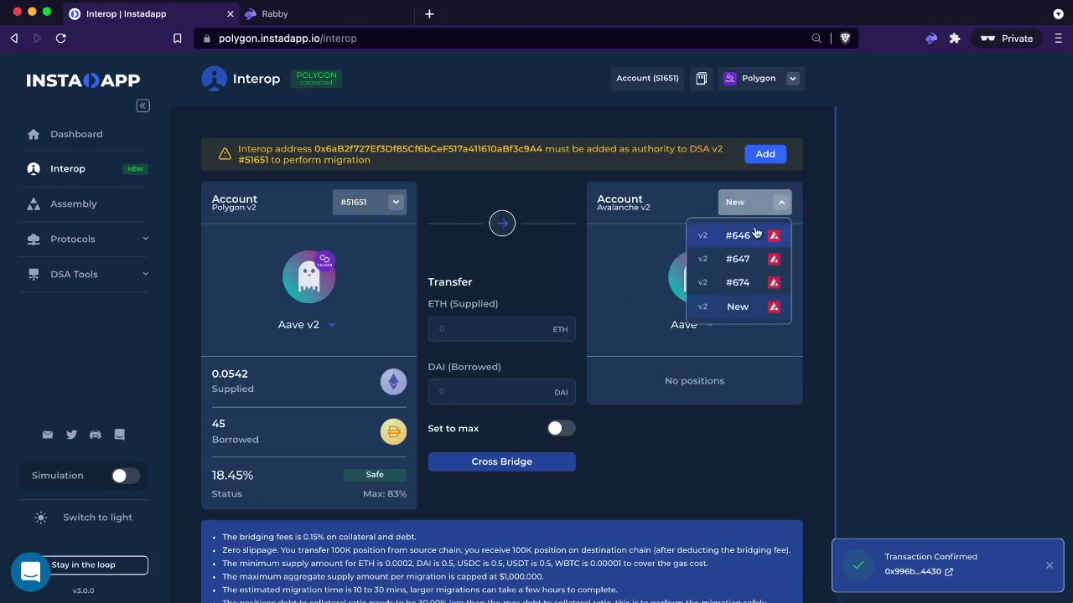
click(749, 307)
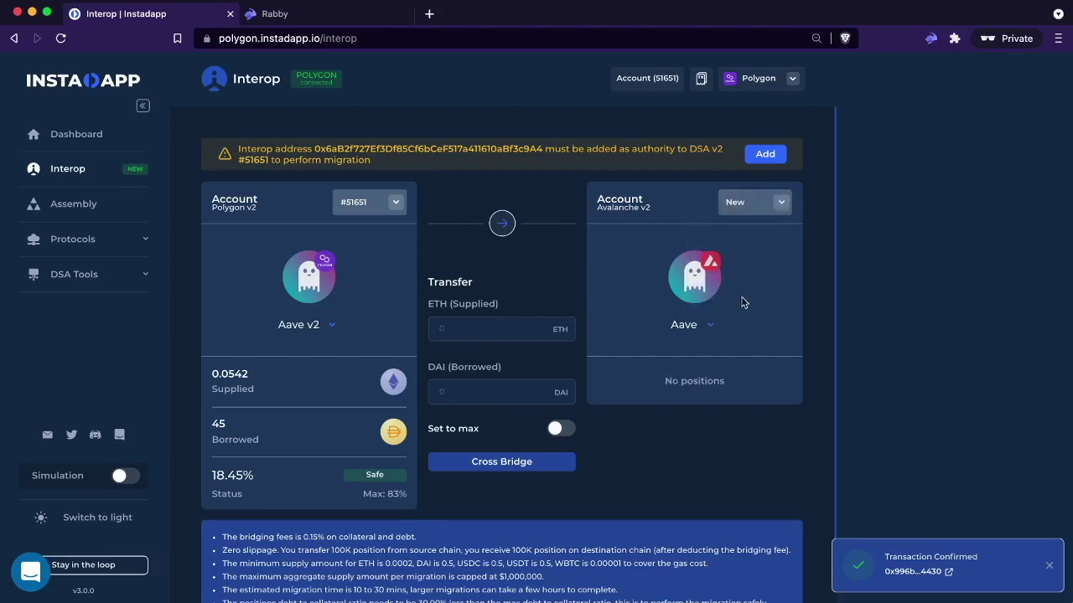
Set the Avalanche destination to the last existing account listed before the New option
click(744, 206)
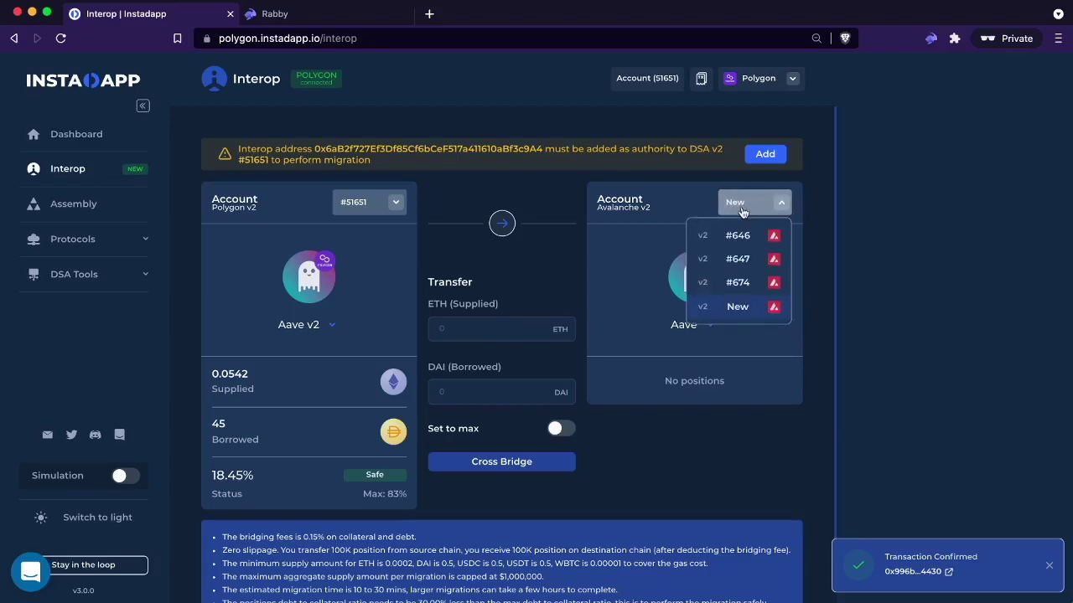
click(746, 283)
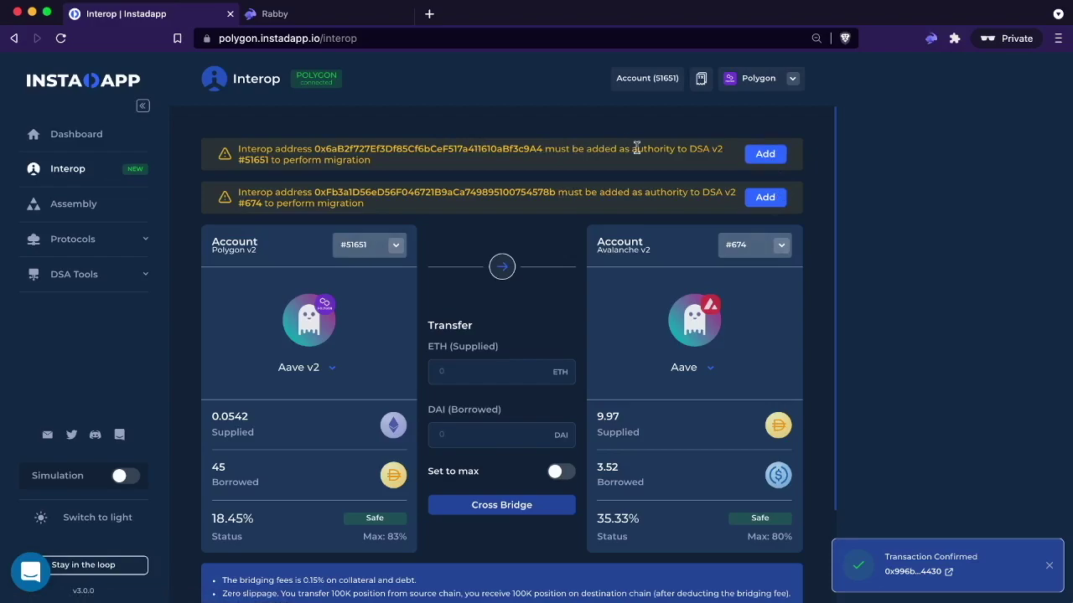
Add the Interop address as authority to the Polygon account, confirming a gas setting and signing the transaction
click(753, 157)
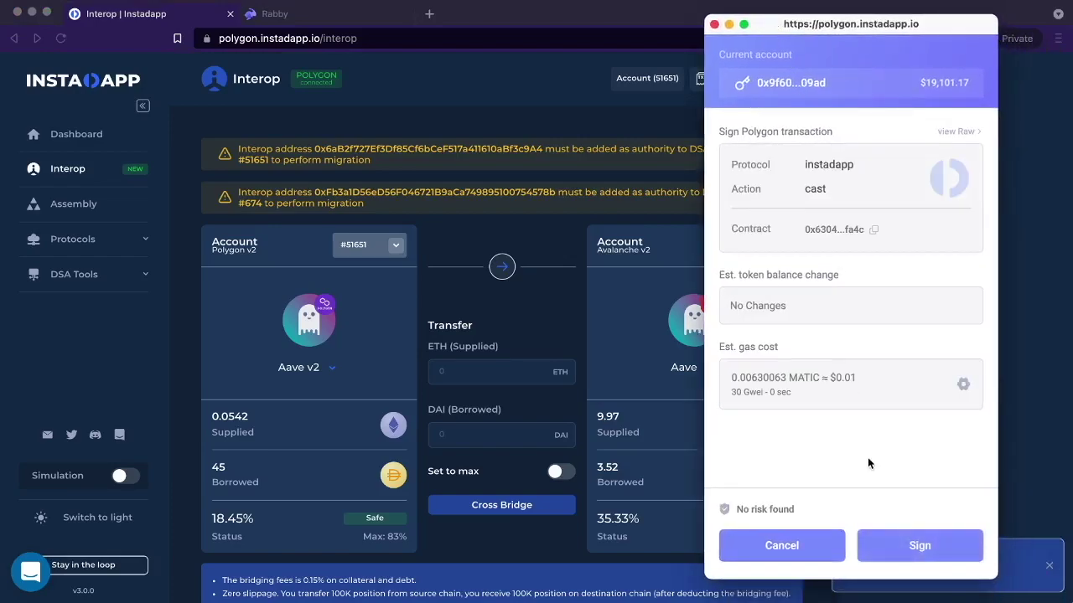
click(829, 395)
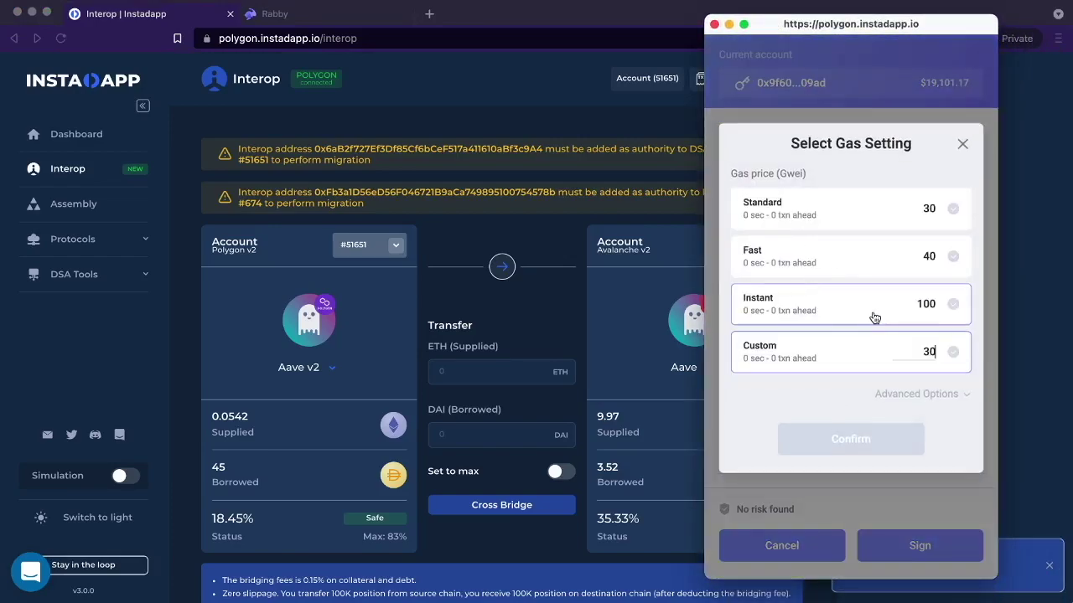
click(880, 433)
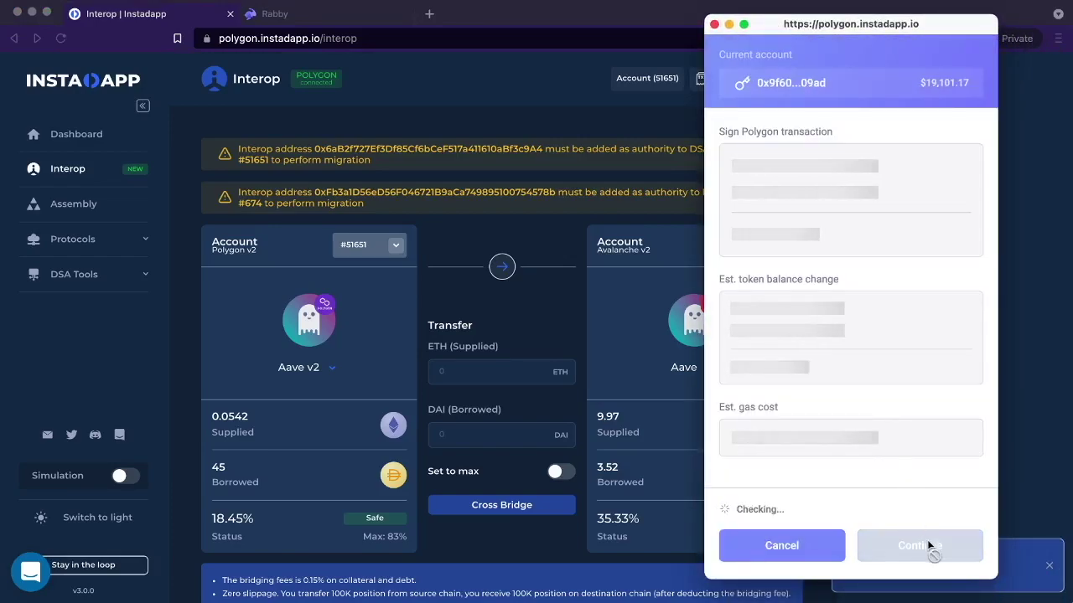
click(929, 548)
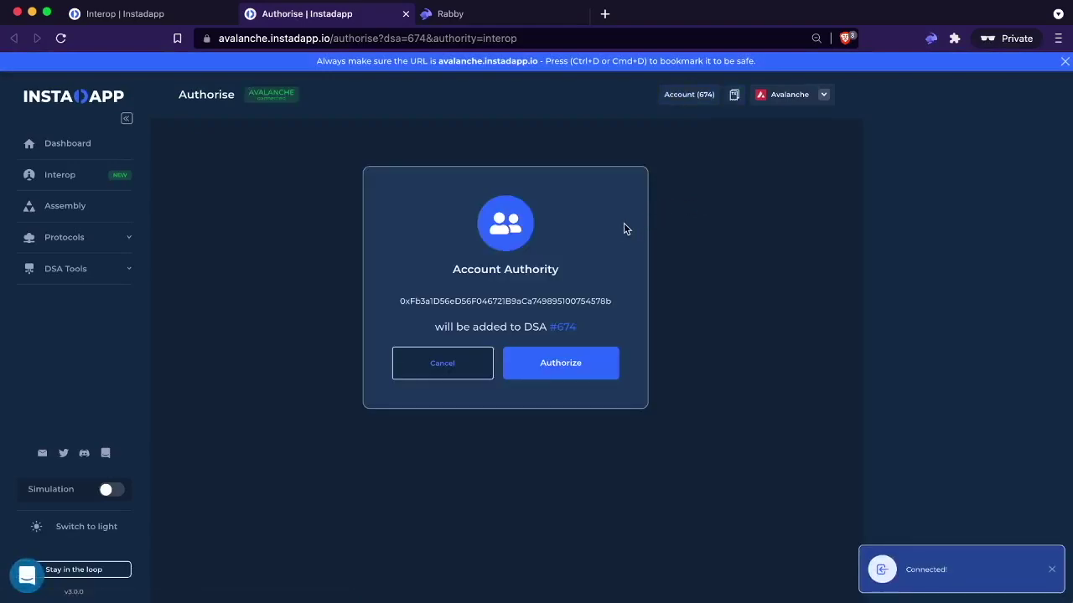
Authorize the Interop address on the Avalanche account and sign the transaction in the wallet
click(578, 367)
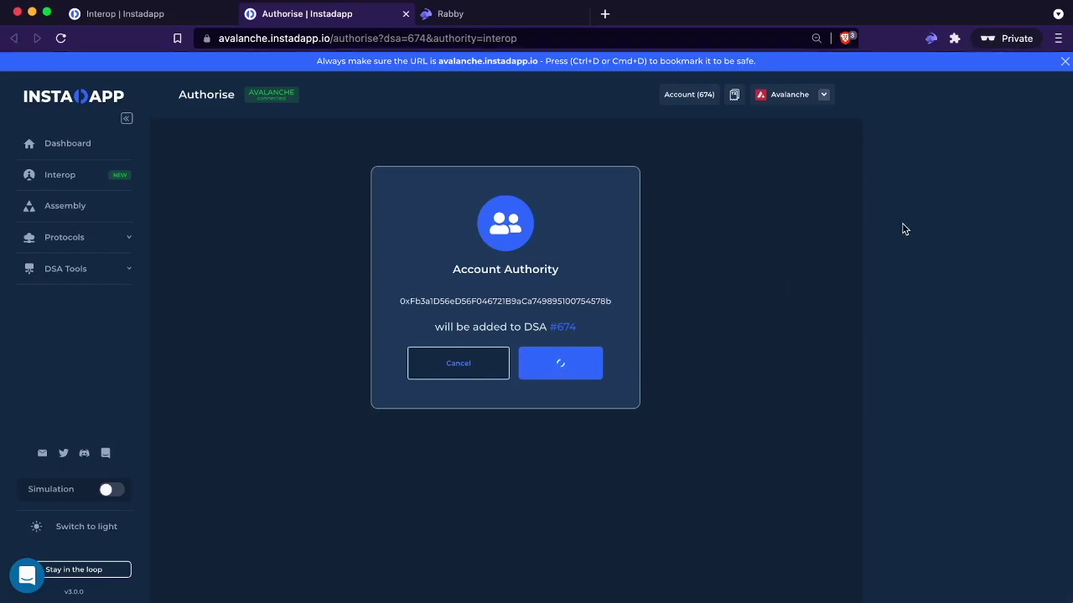
drag(928, 66, 873, 47)
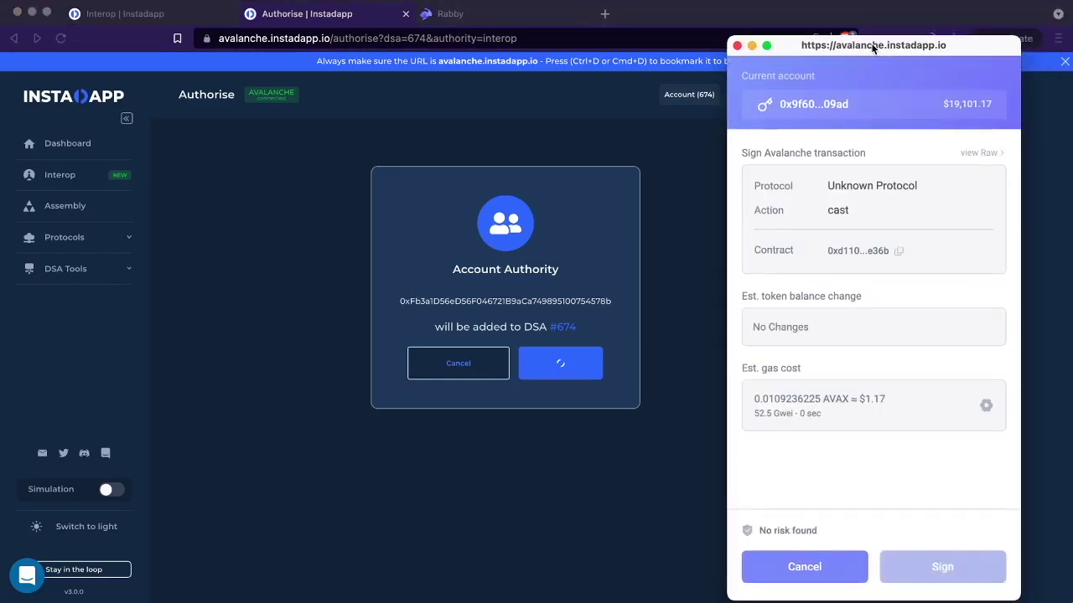
click(943, 567)
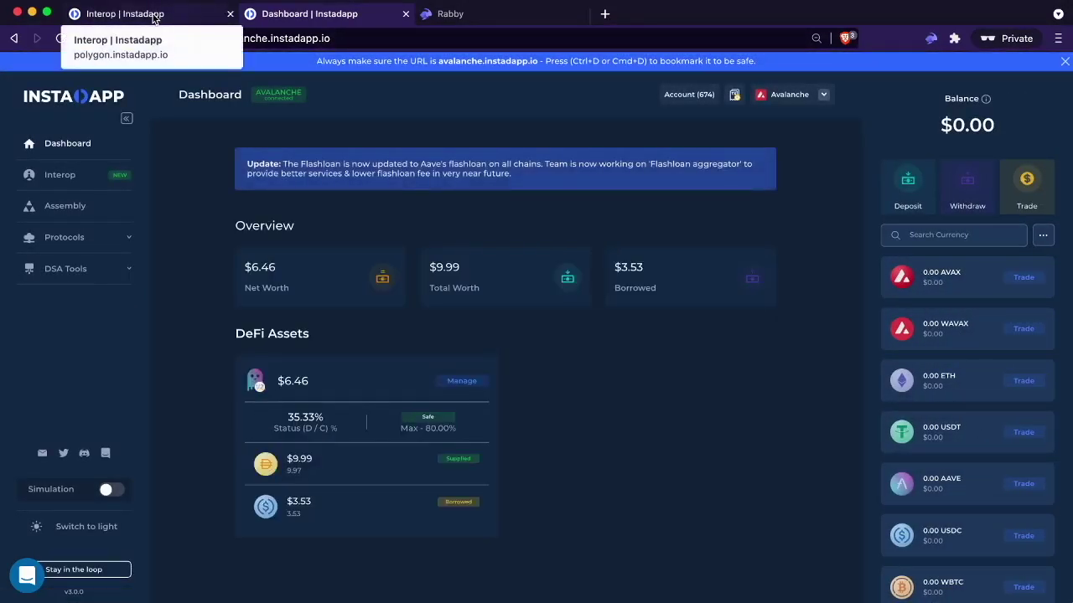
Return to the Polygon Interop page, clear the transaction notifications, and set the Avalanche destination account to New
click(126, 13)
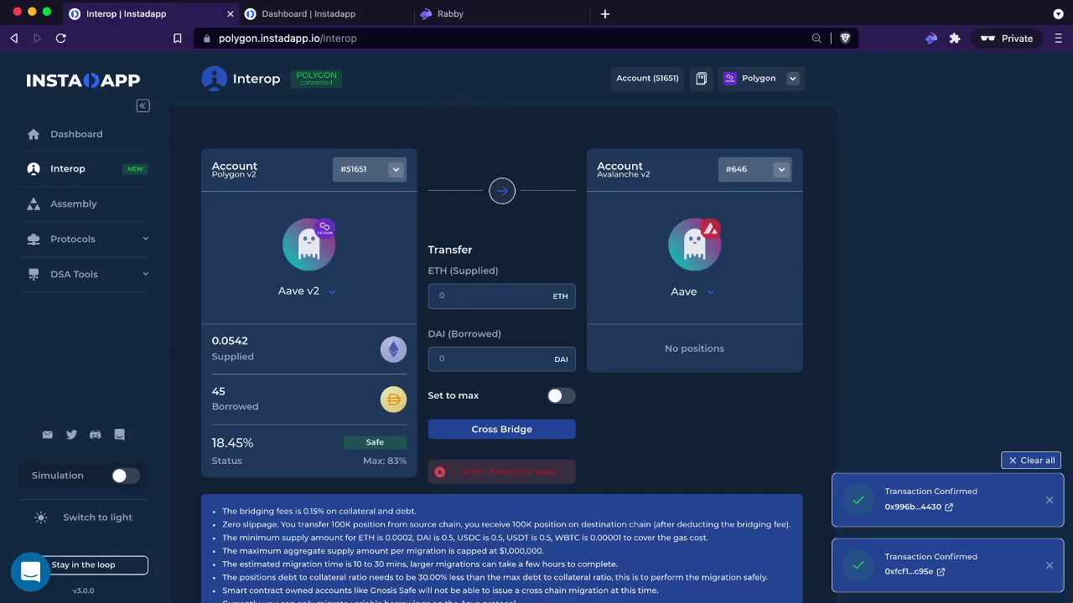
click(1029, 460)
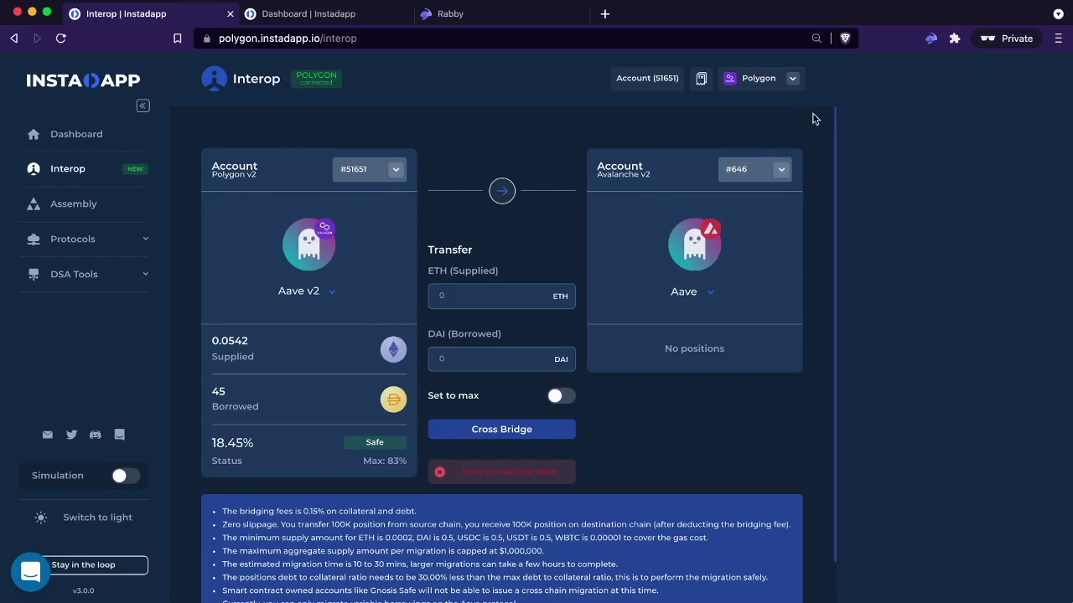
click(775, 172)
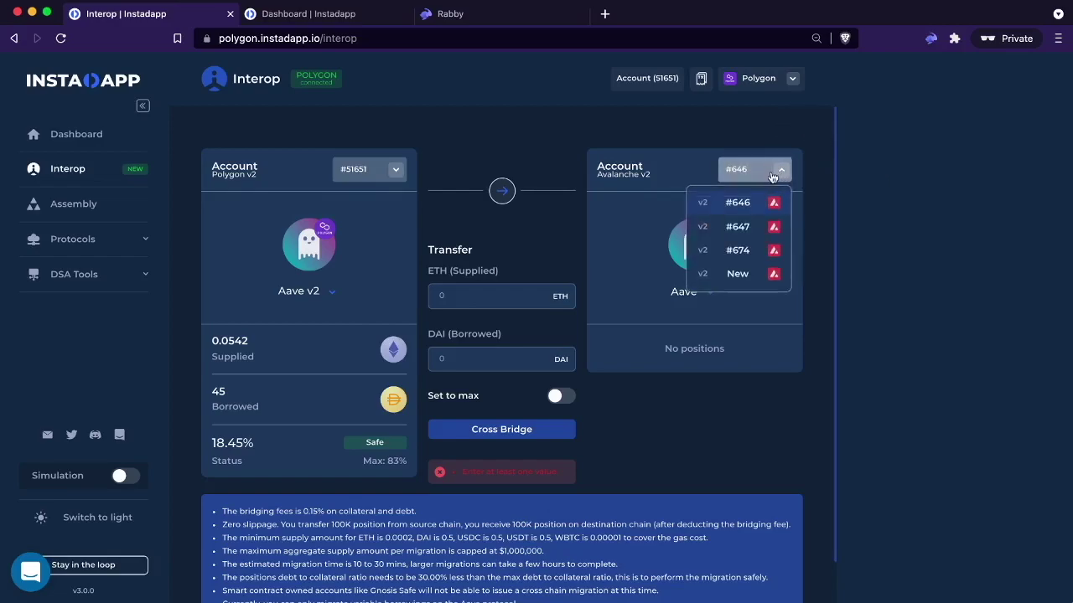
click(747, 275)
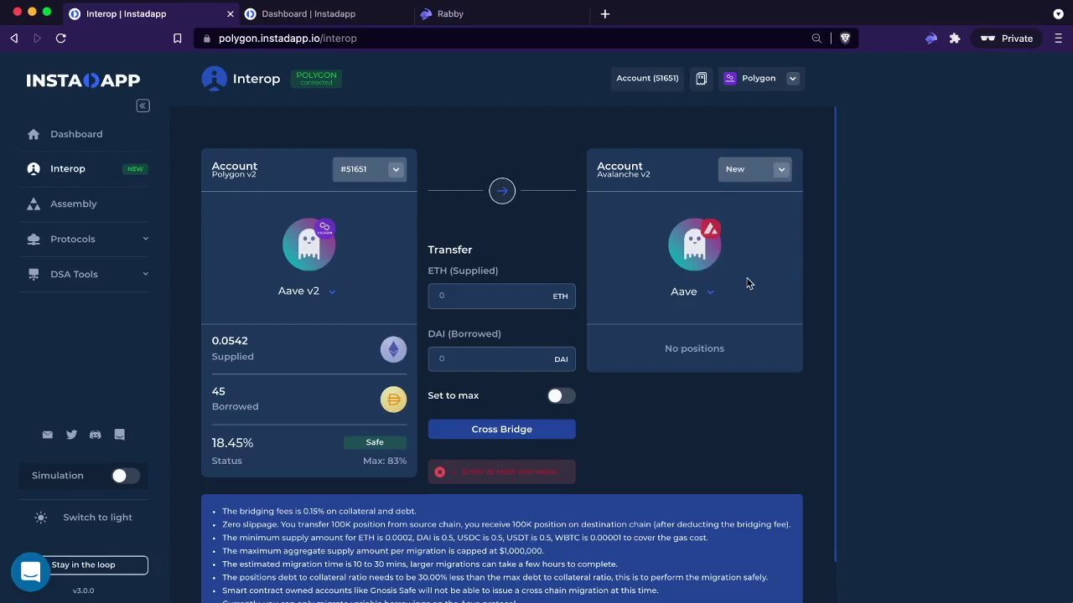
Review the migration terms on bridging fee, slippage, supply cap, estimated time and required debt-to-collateral ratio
scroll(616, 382, down, 1)
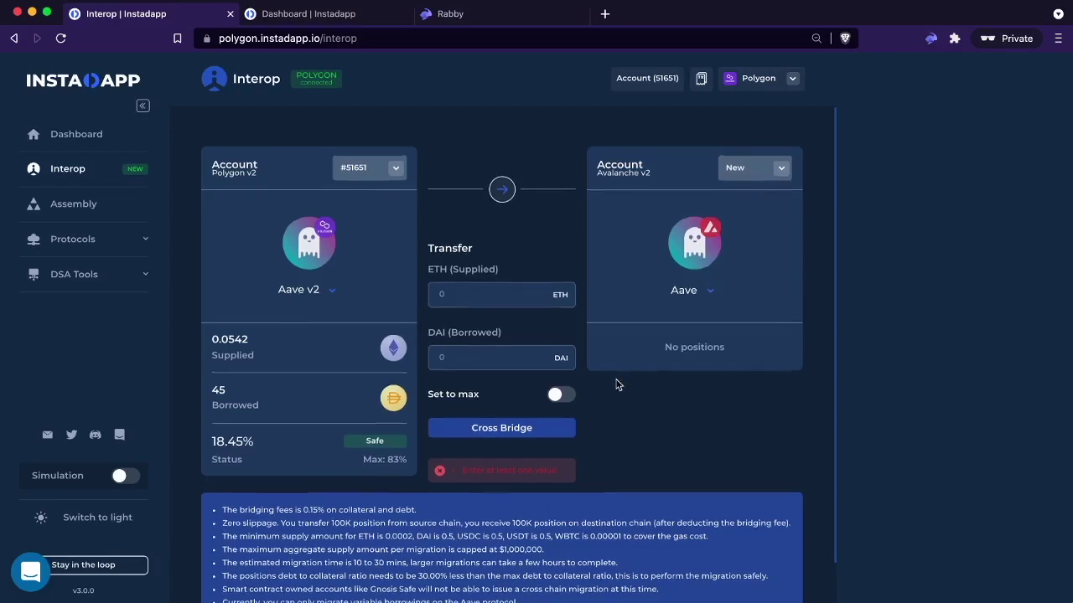
scroll(617, 382, down, 1)
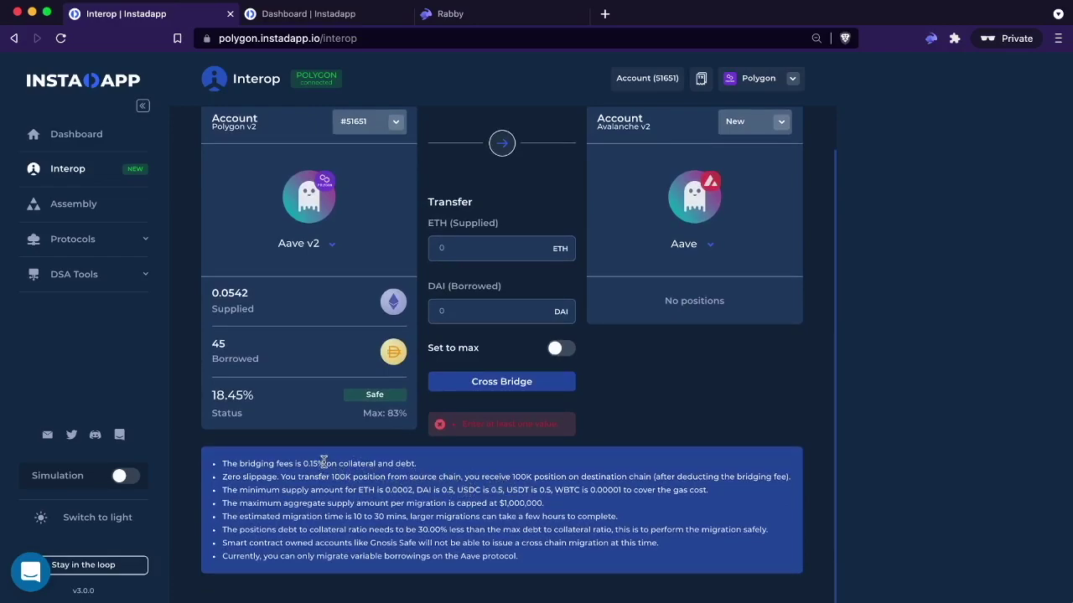
drag(324, 462, 303, 462)
drag(223, 477, 277, 476)
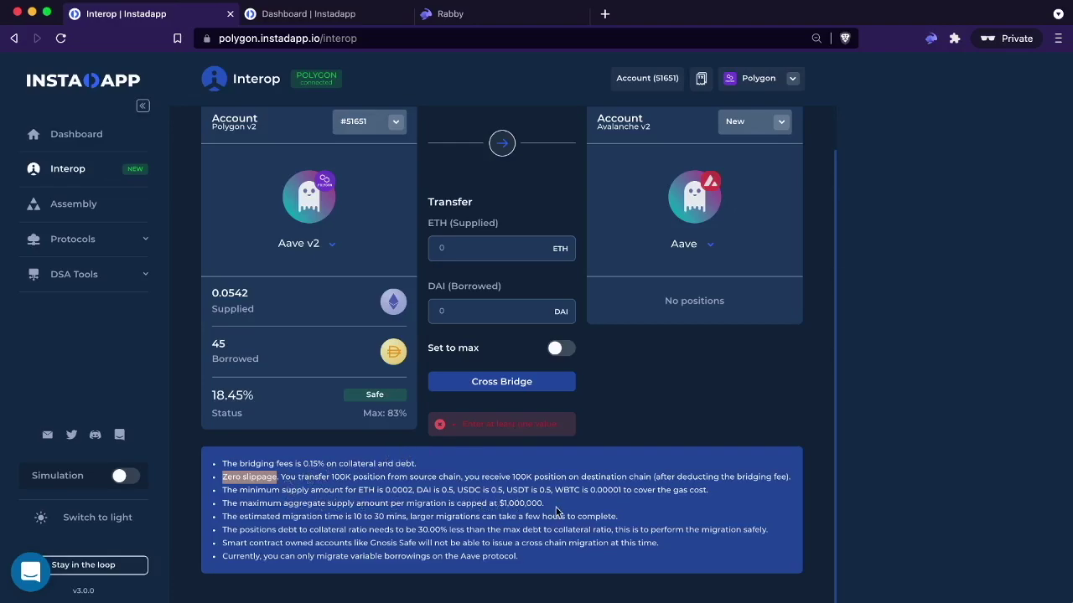
drag(545, 503, 501, 502)
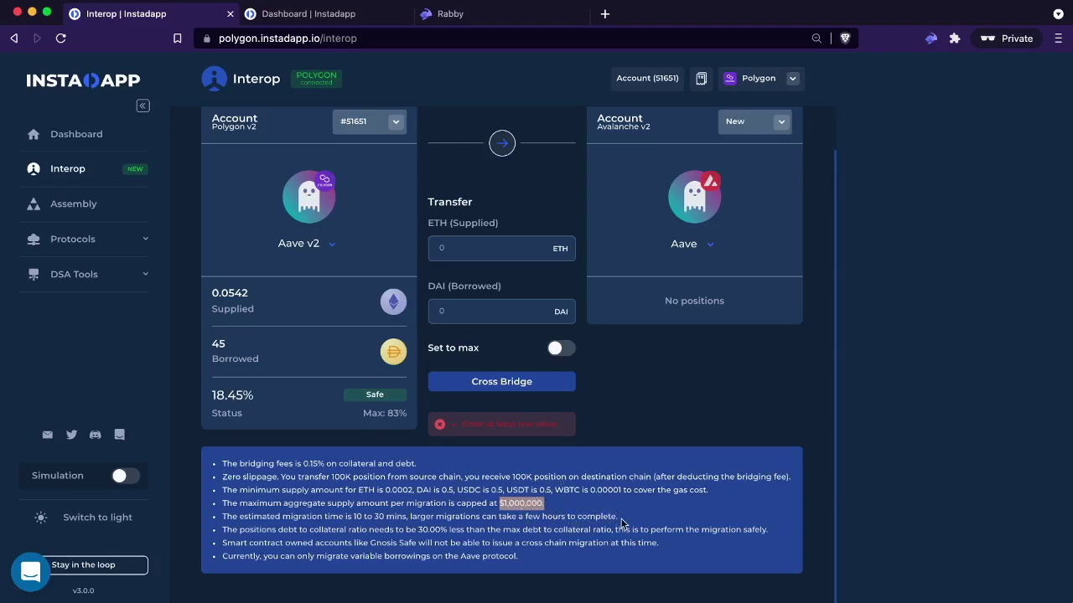
drag(620, 522, 409, 513)
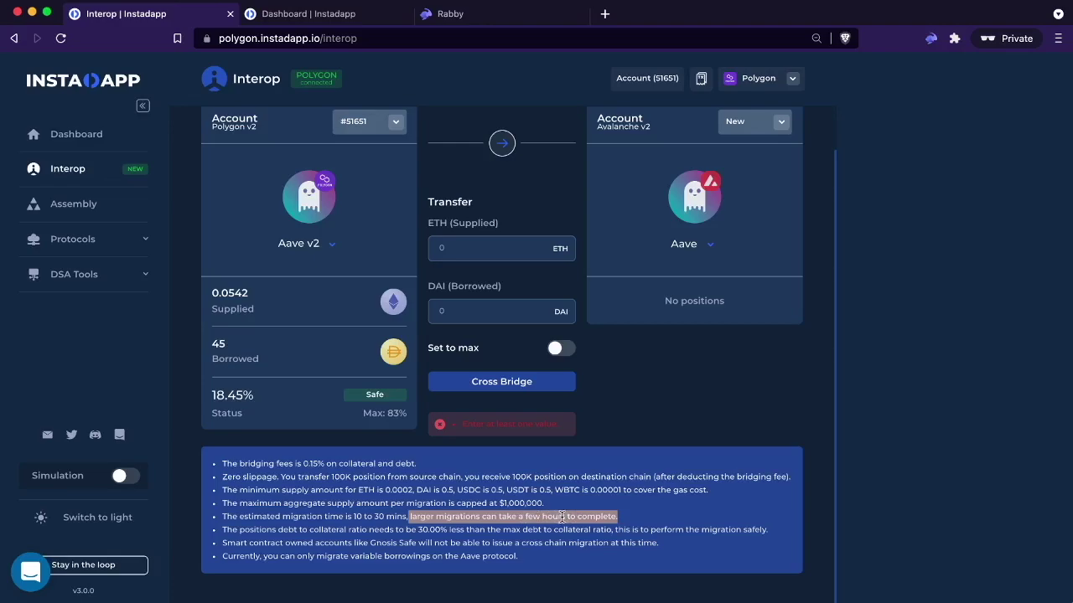
click(642, 525)
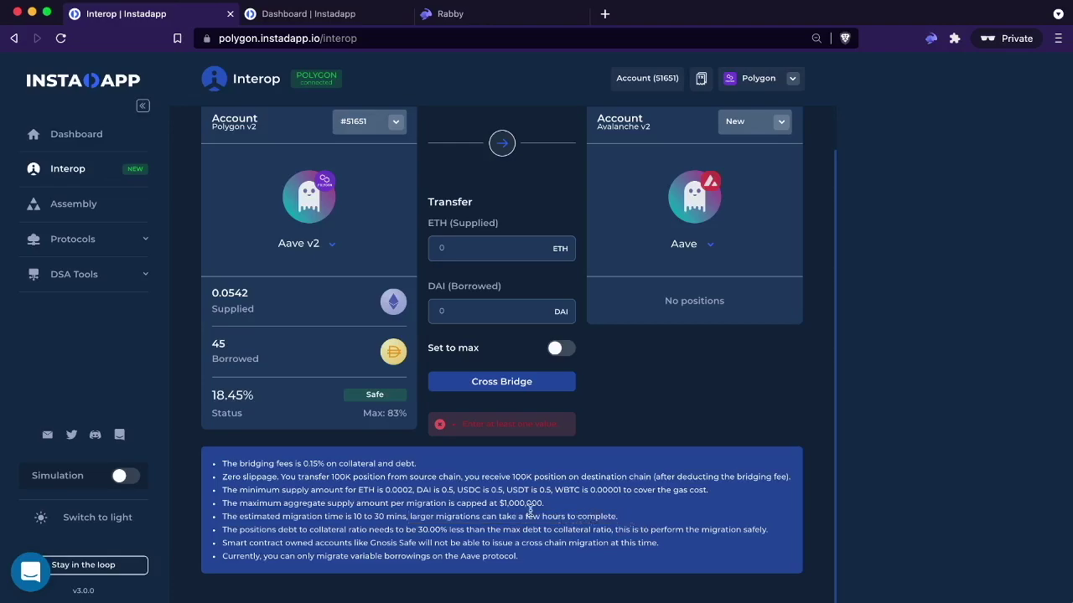
scroll(531, 502, up, 1)
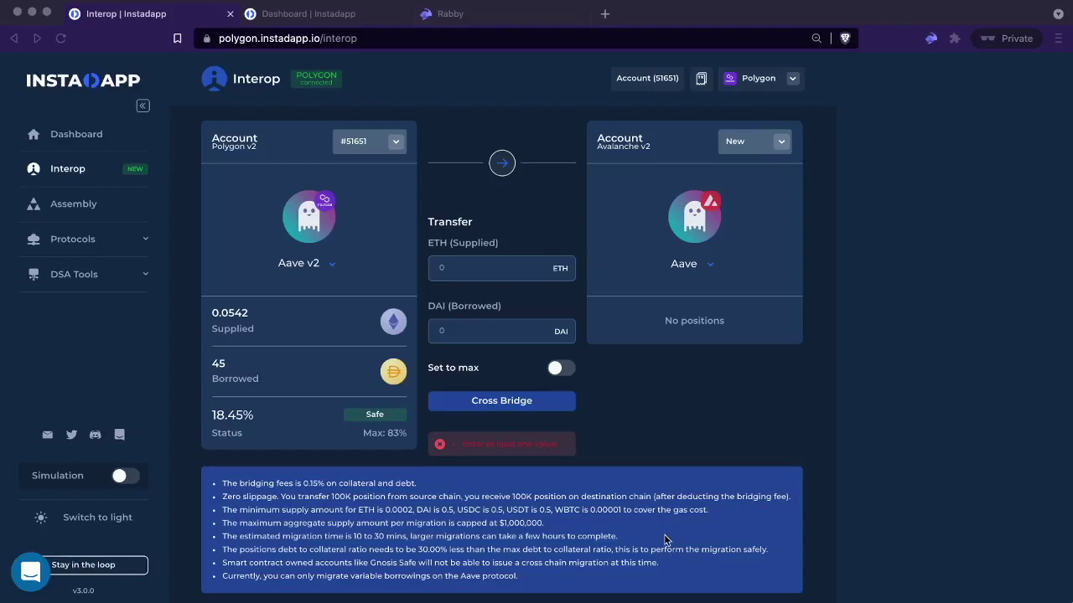
click(456, 274)
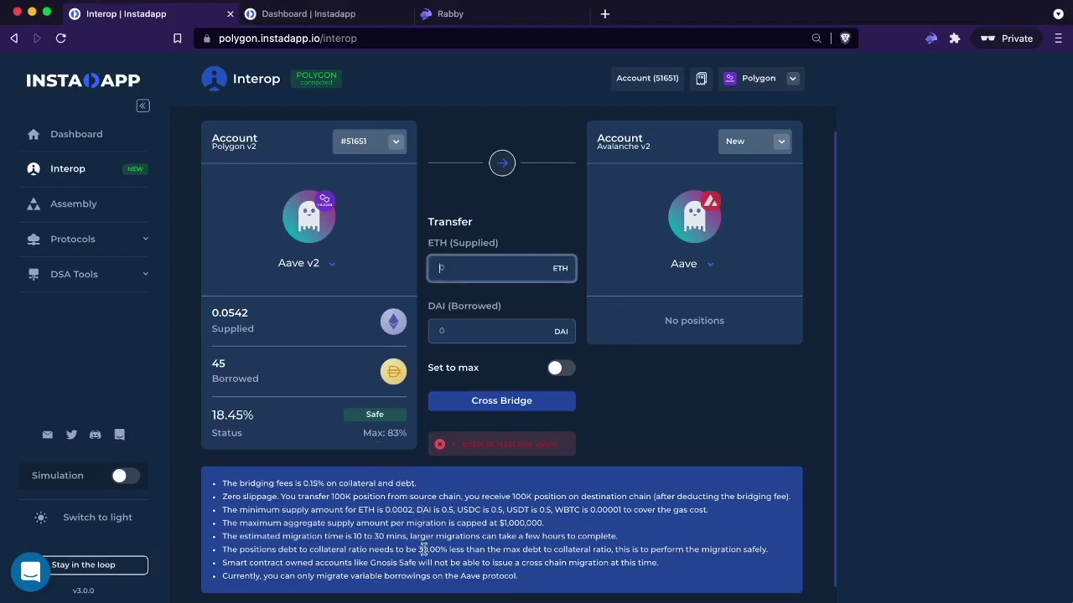
drag(418, 549, 615, 547)
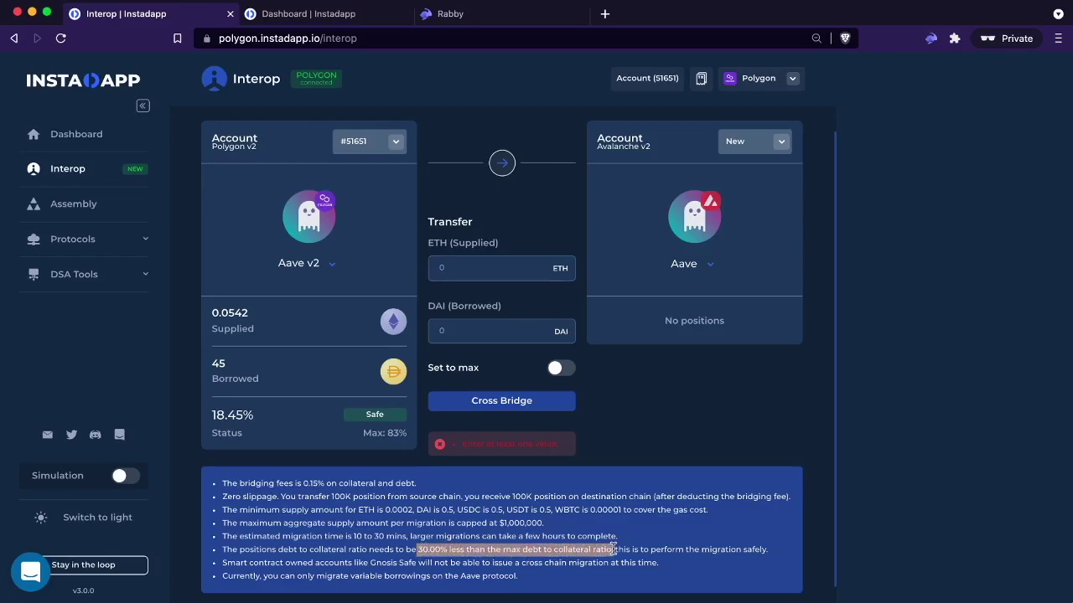
Enter a partial transfer of 0.025 ETH supplied and 20 DAI borrowed
click(462, 261)
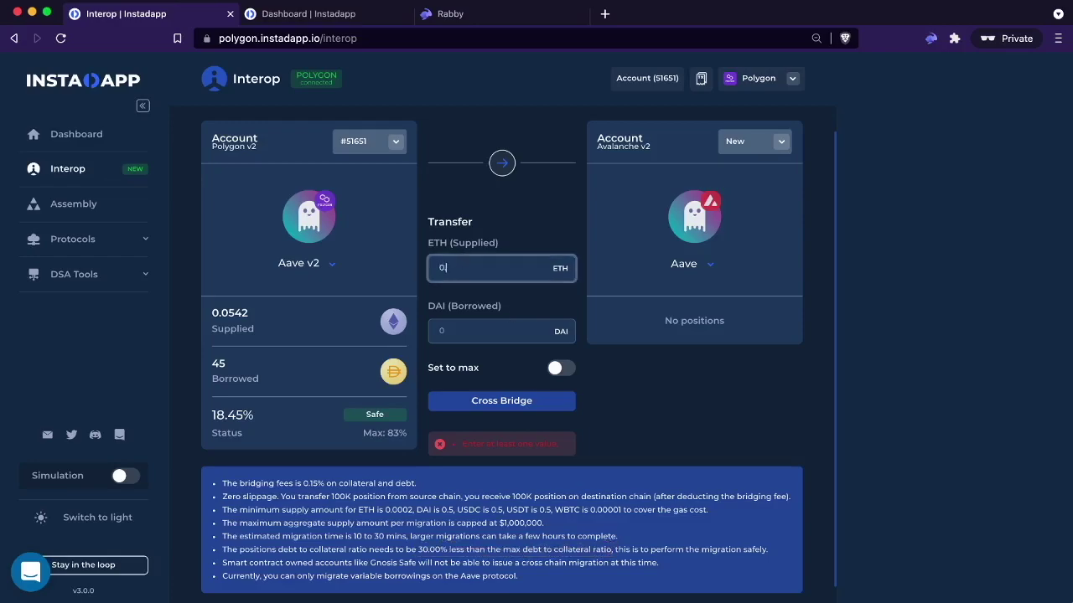
text(0.025)
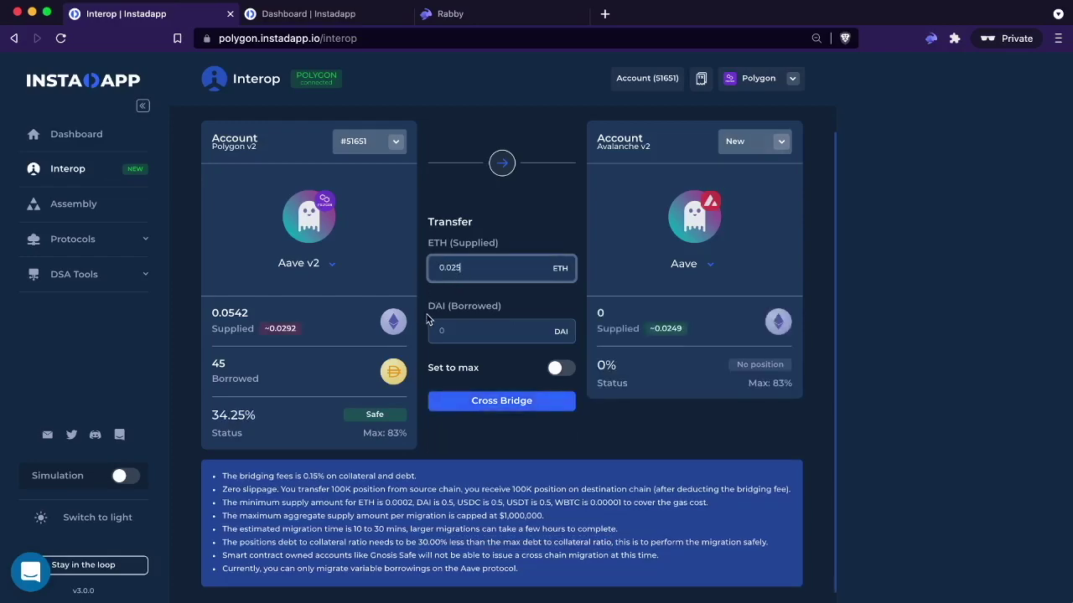
click(460, 332)
text(20)
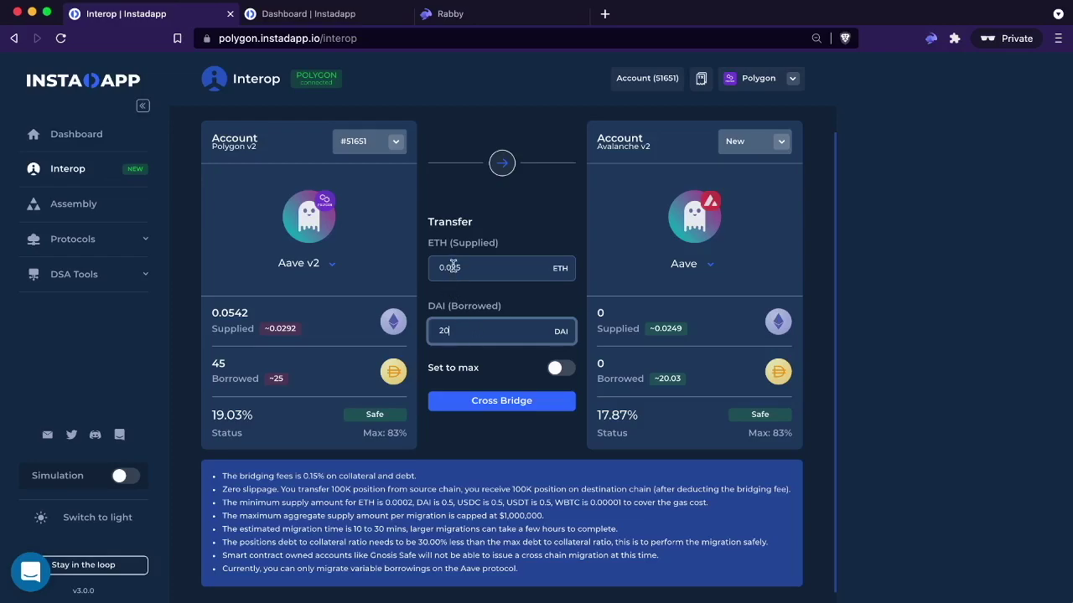
Set the transfer to the maximum amounts, then shorten them to 45.000293950 DAI borrowed and 0.05420016375 ETH supplied
click(452, 266)
click(561, 369)
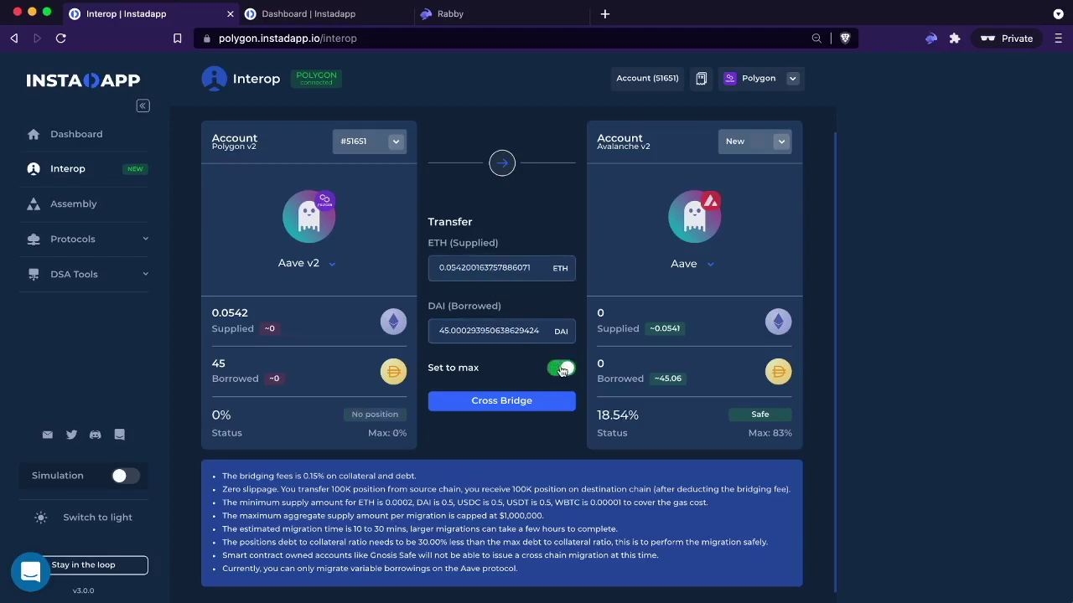
click(511, 330)
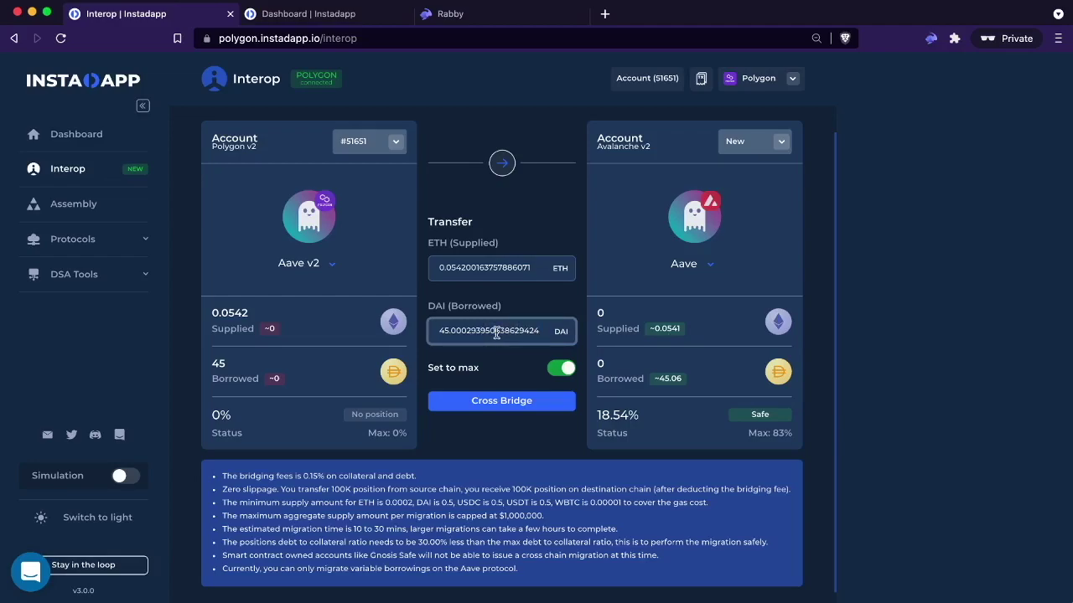
drag(496, 332, 559, 334)
key(BackSpace)
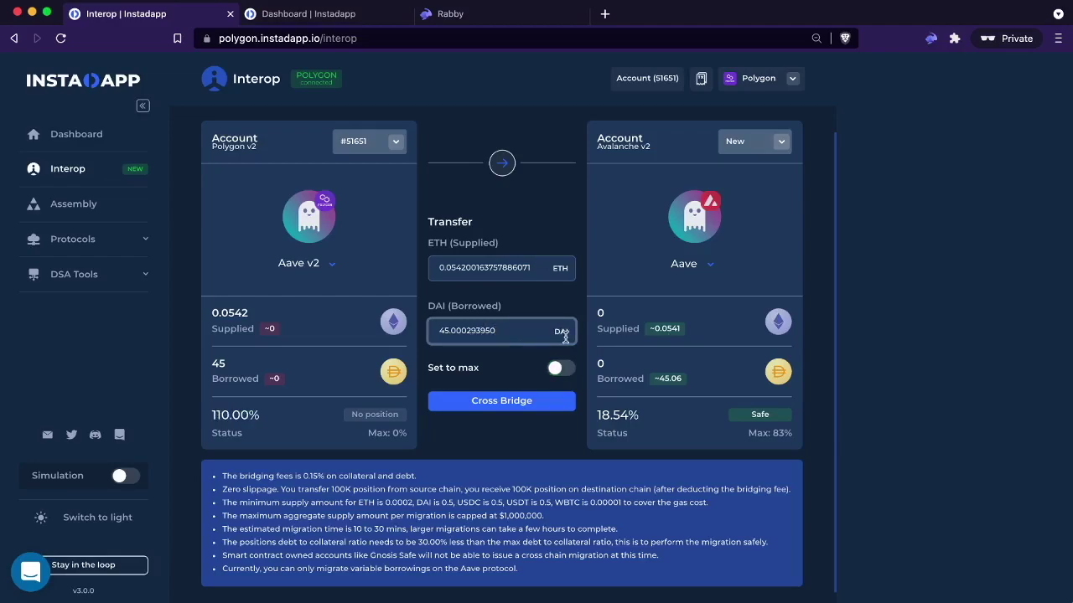
drag(498, 267, 559, 267)
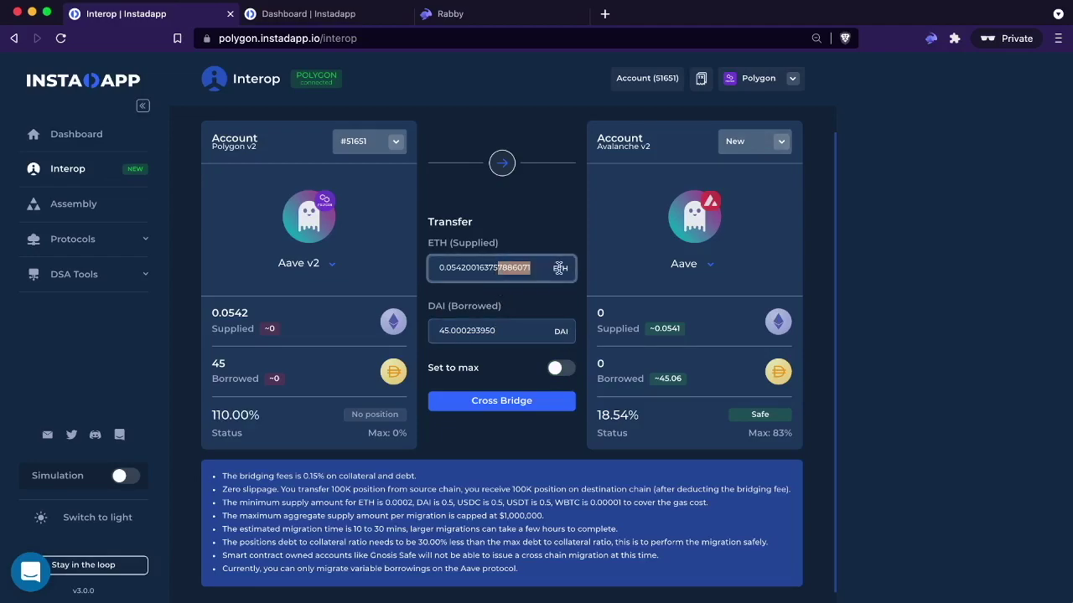
key(BackSpace)
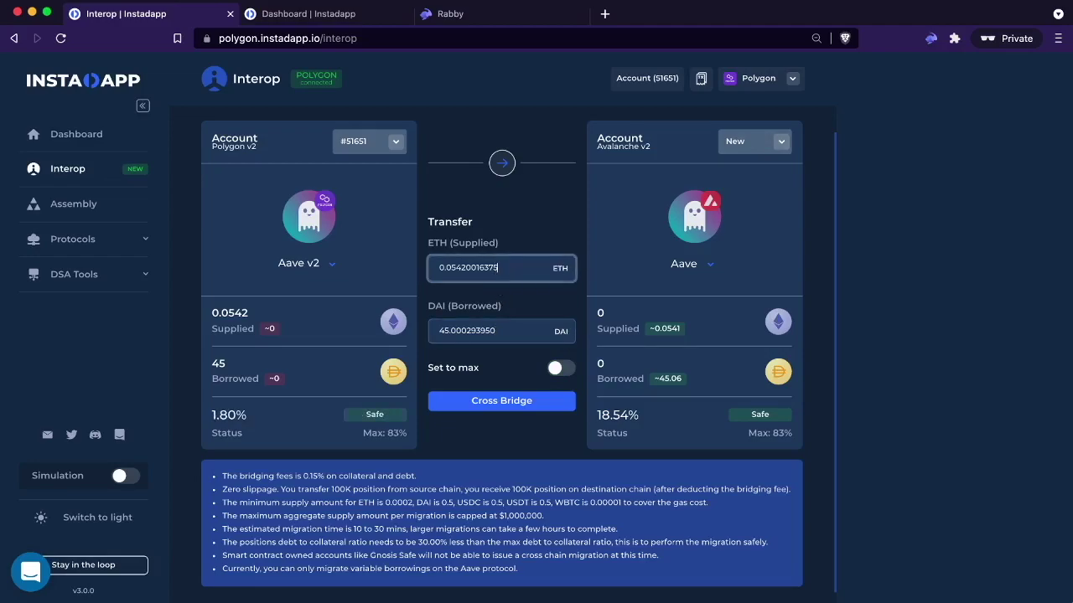
Submit the cross-bridge migration and sign the Polygon transaction with the Instant gas setting of 100 Gwei
click(525, 406)
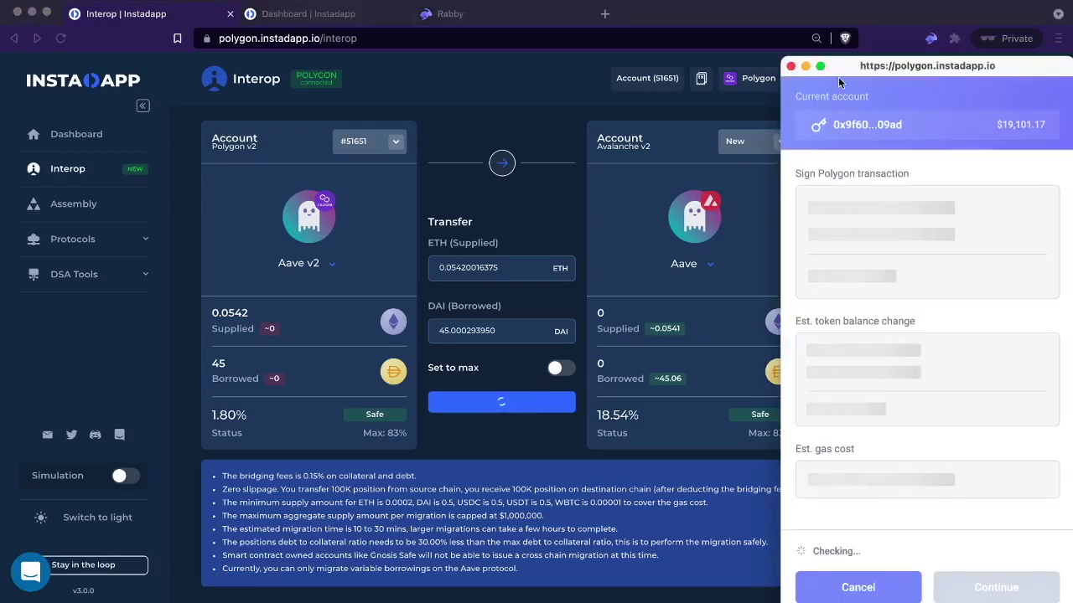
drag(844, 67, 776, 42)
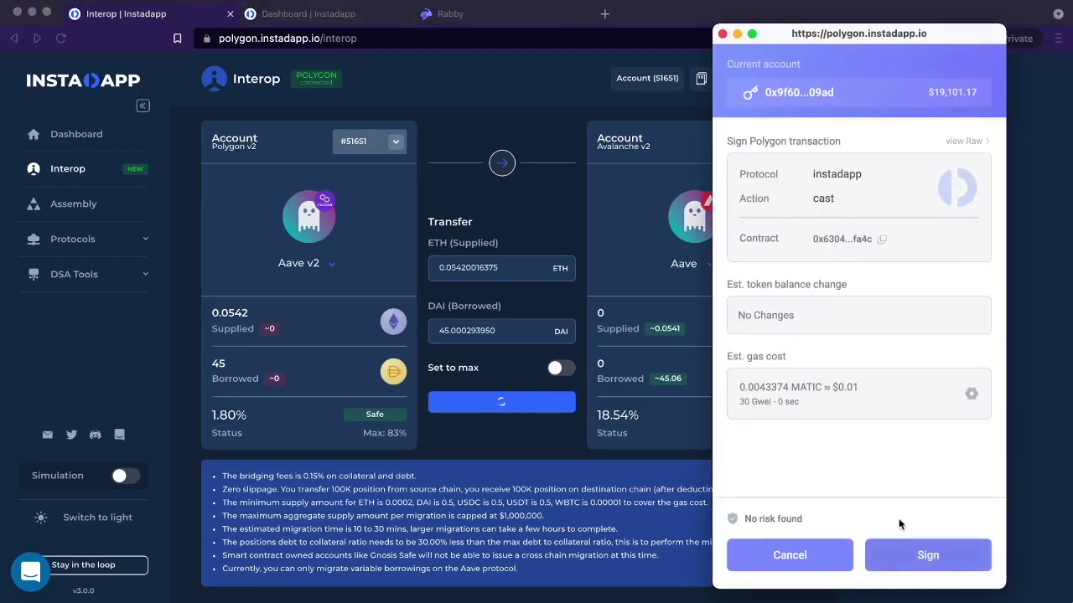
click(970, 394)
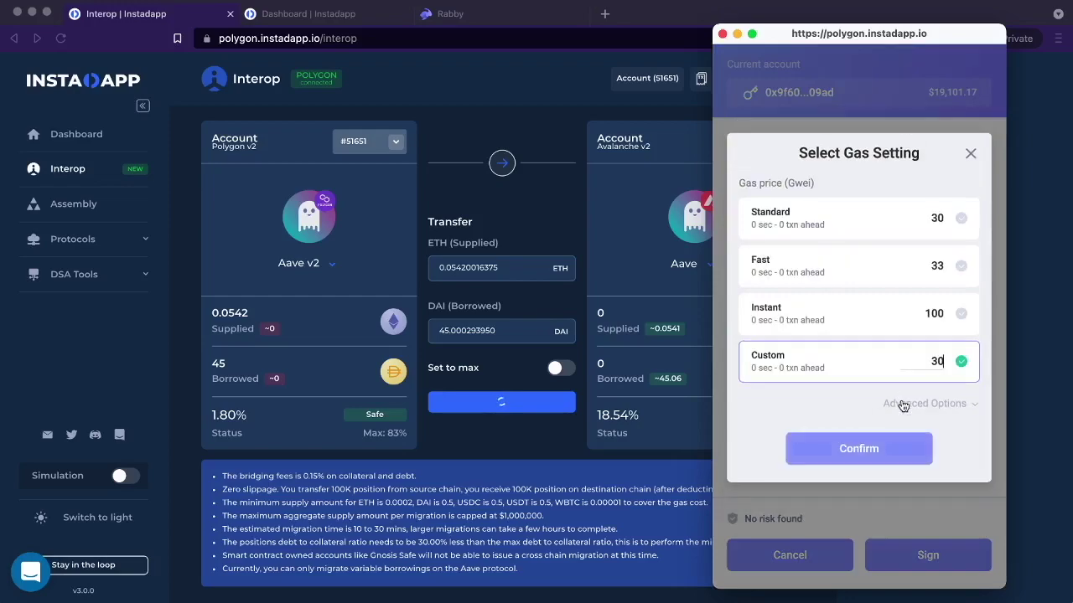
click(866, 327)
click(882, 448)
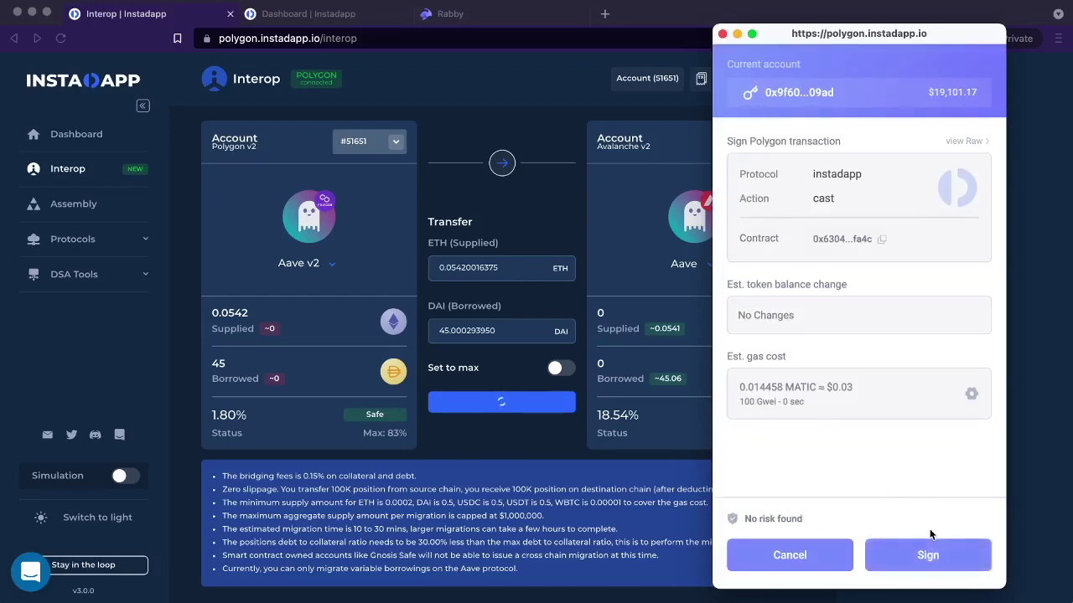
click(935, 556)
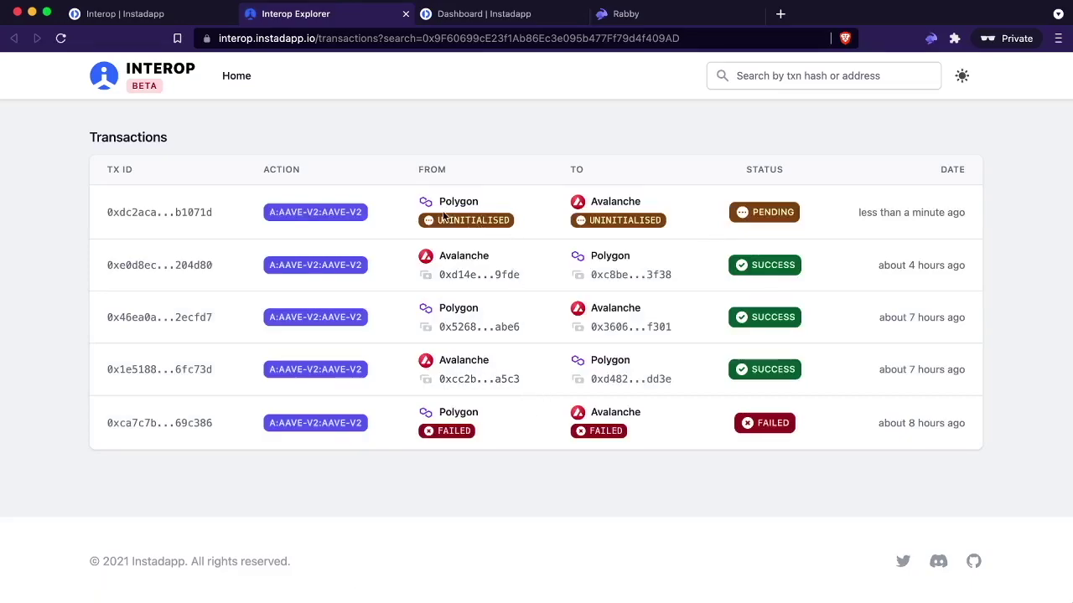
Open the newest Polygon-to-Avalanche transaction in Interop Explorer, review its collateral, debt, source, target and submission details, and return to the Interop page
click(191, 215)
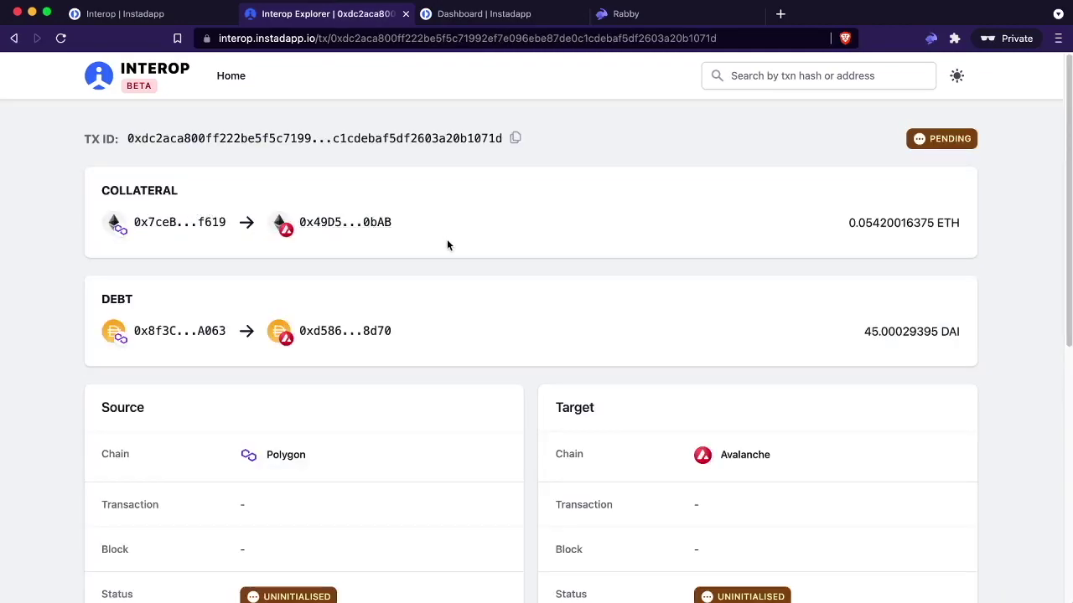
scroll(449, 281, down, 5)
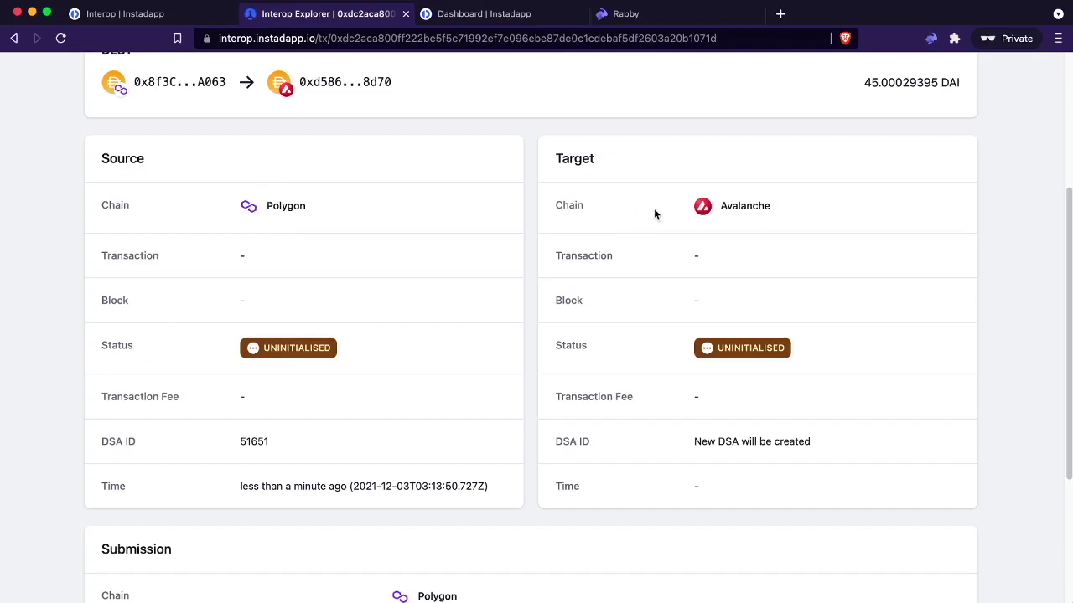
scroll(627, 338, down, 2)
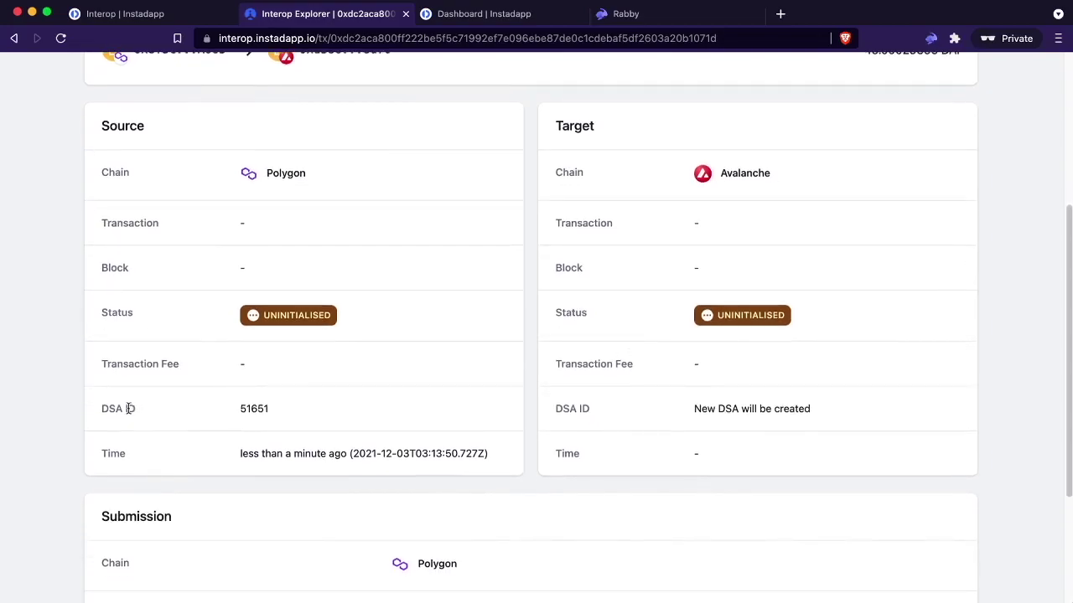
drag(845, 413, 618, 408)
scroll(616, 408, down, 3)
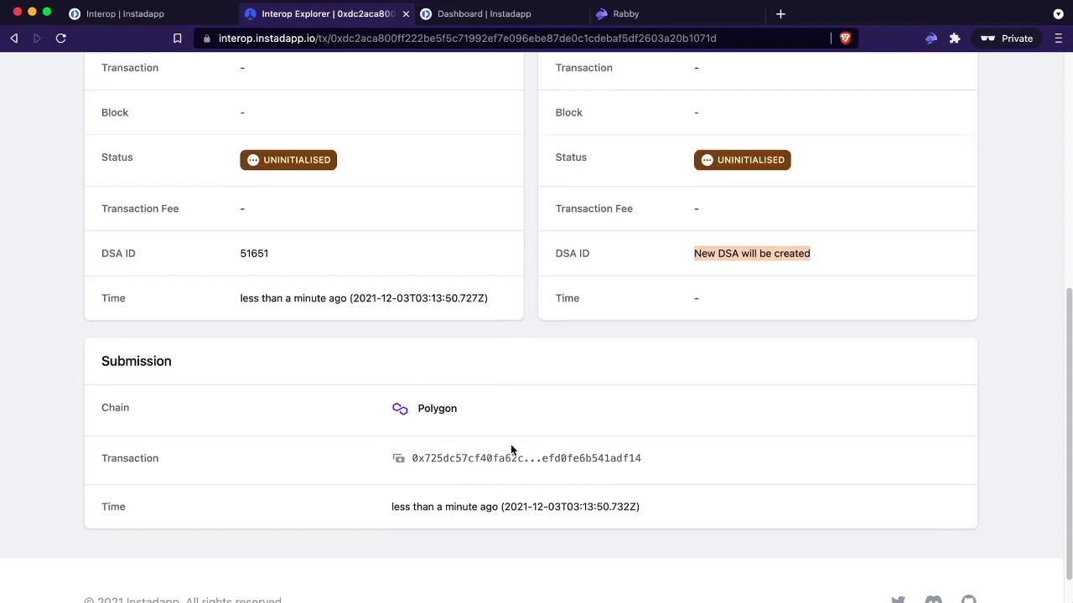
scroll(510, 444, up, 7)
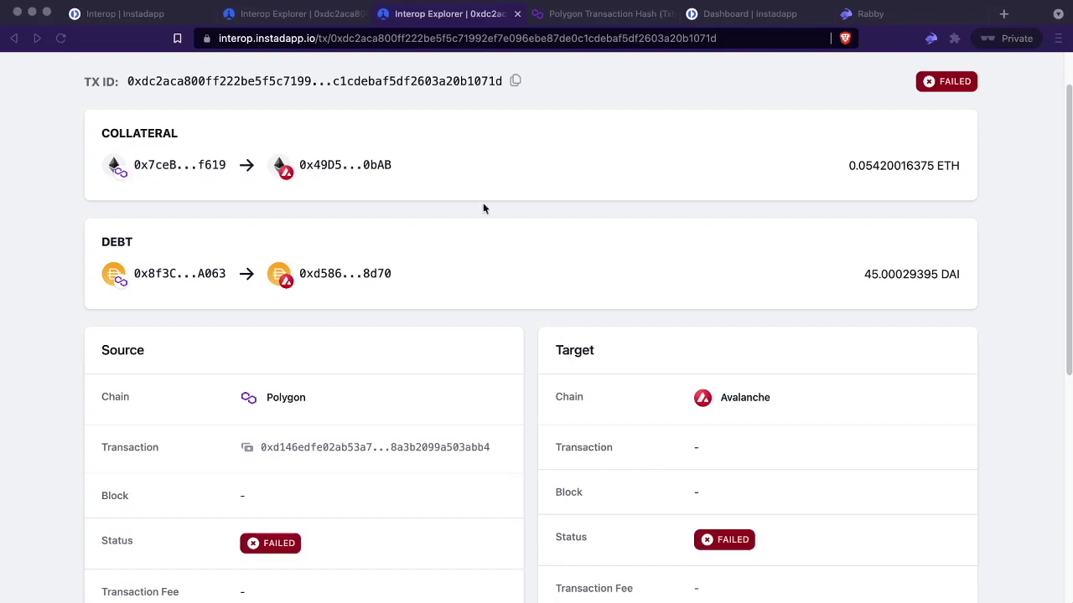
click(120, 15)
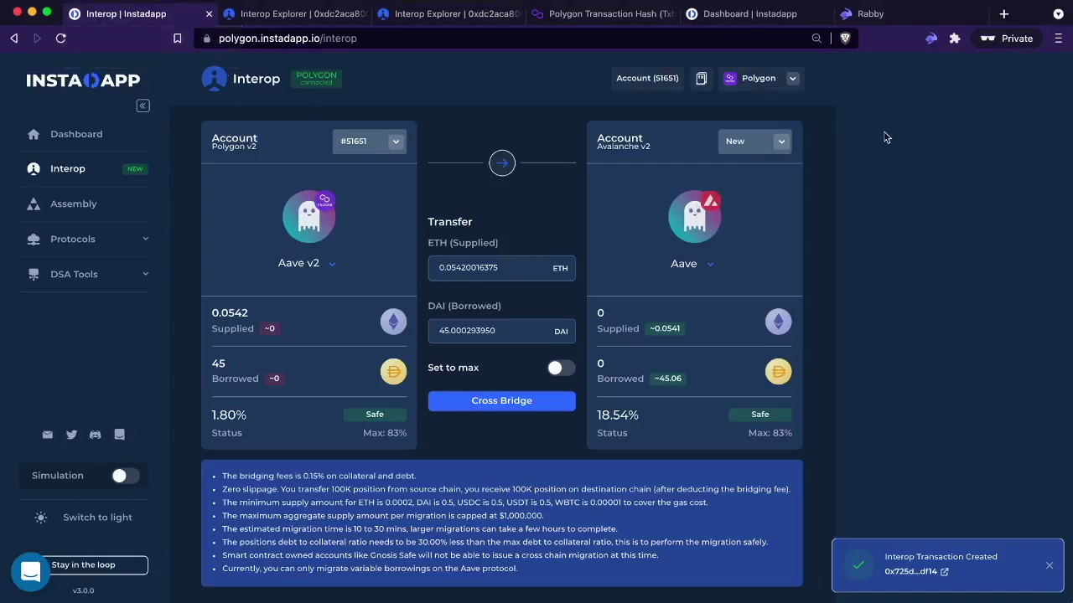
Review the earlier Polygon-to-Avalanche migration's source, target and submission details in Interop Explorer
click(930, 39)
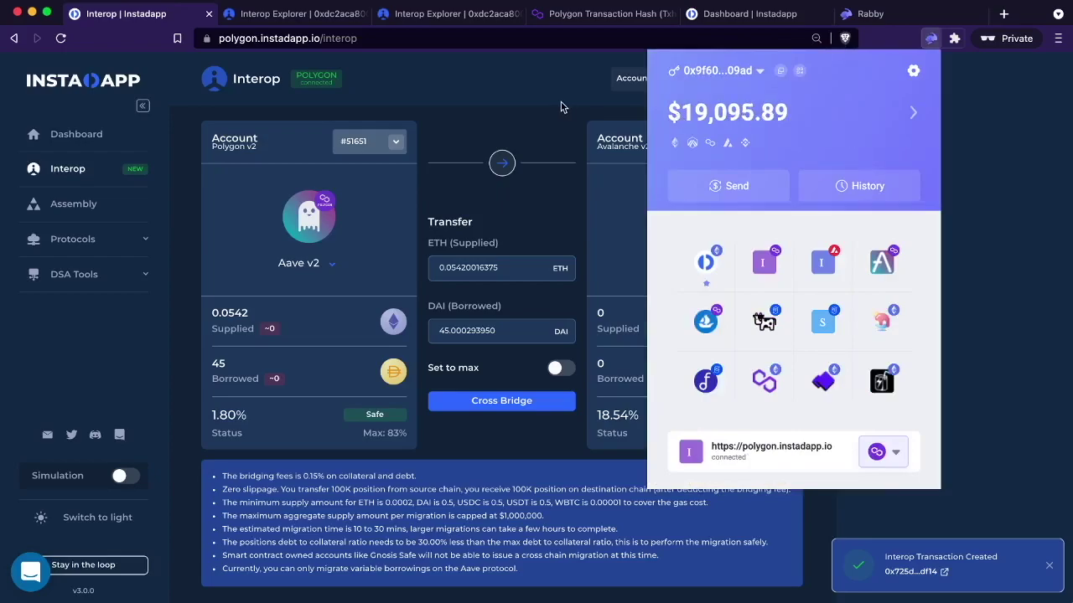
click(565, 107)
click(293, 14)
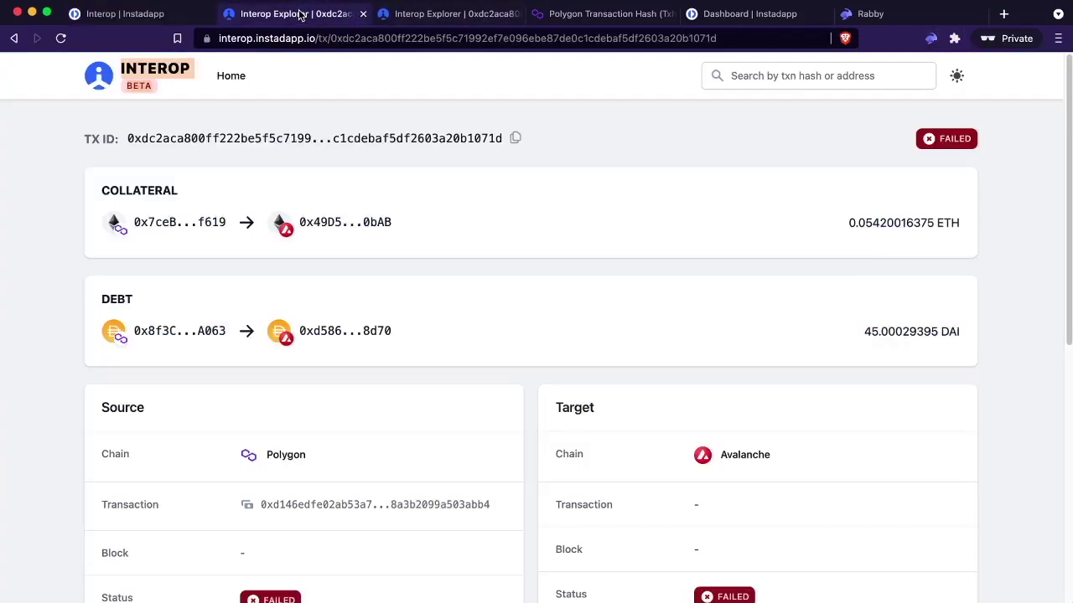
scroll(503, 326, down, 10)
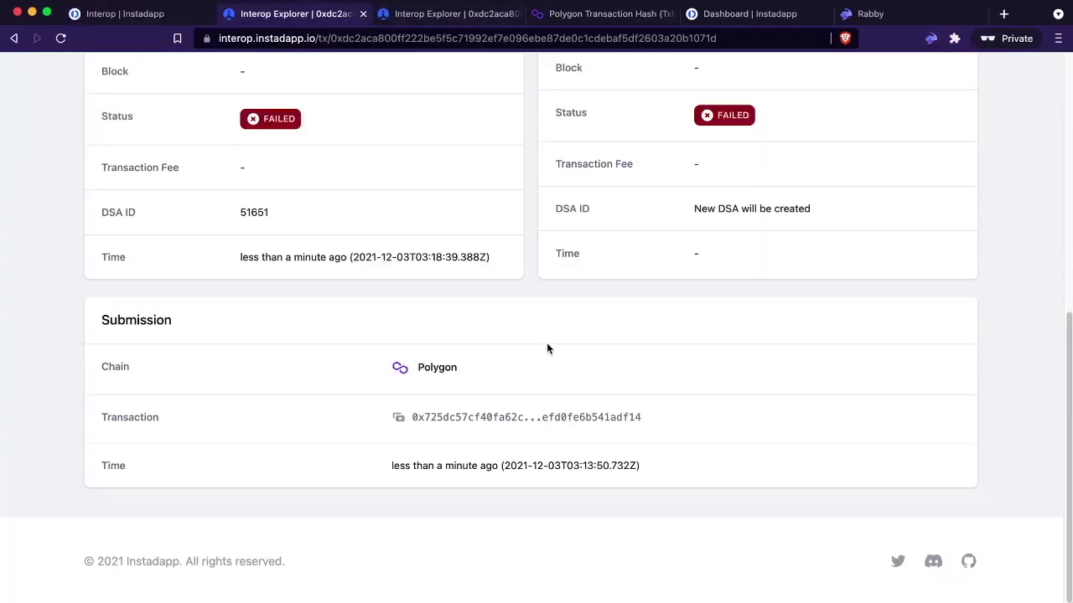
Open the migration's submission transaction on PolygonScan, expand its full details and examine the gas used by the transaction
click(452, 416)
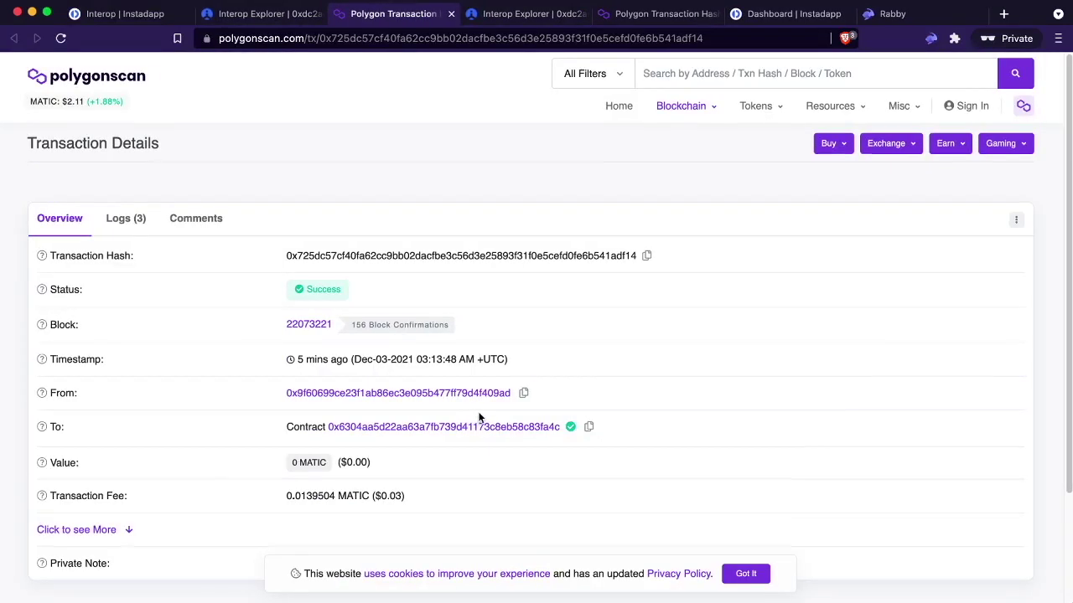
scroll(469, 419, down, 3)
click(116, 392)
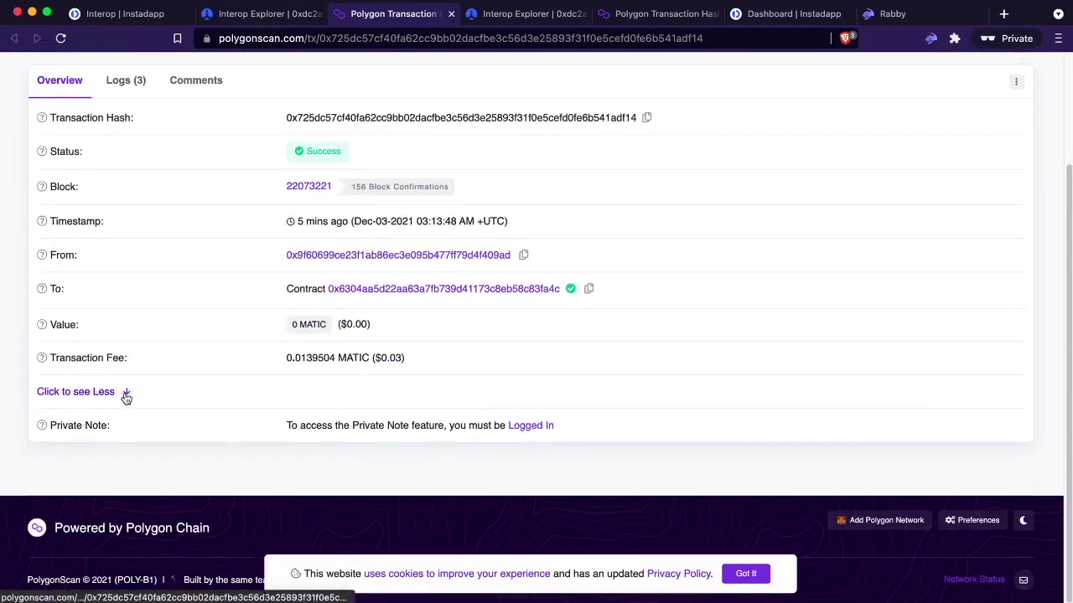
scroll(124, 398, down, 2)
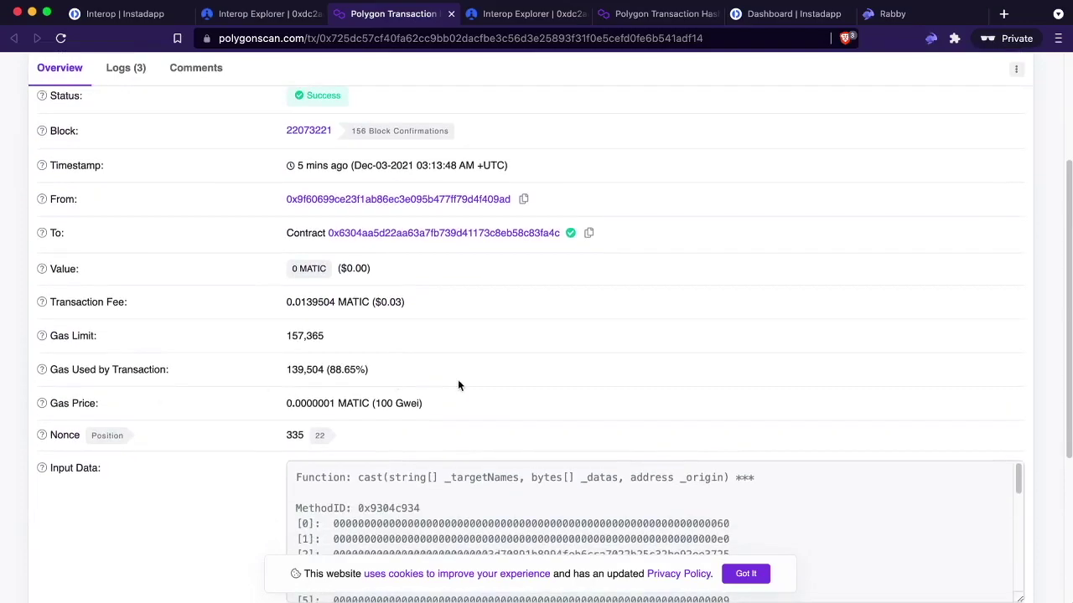
drag(385, 372, 312, 370)
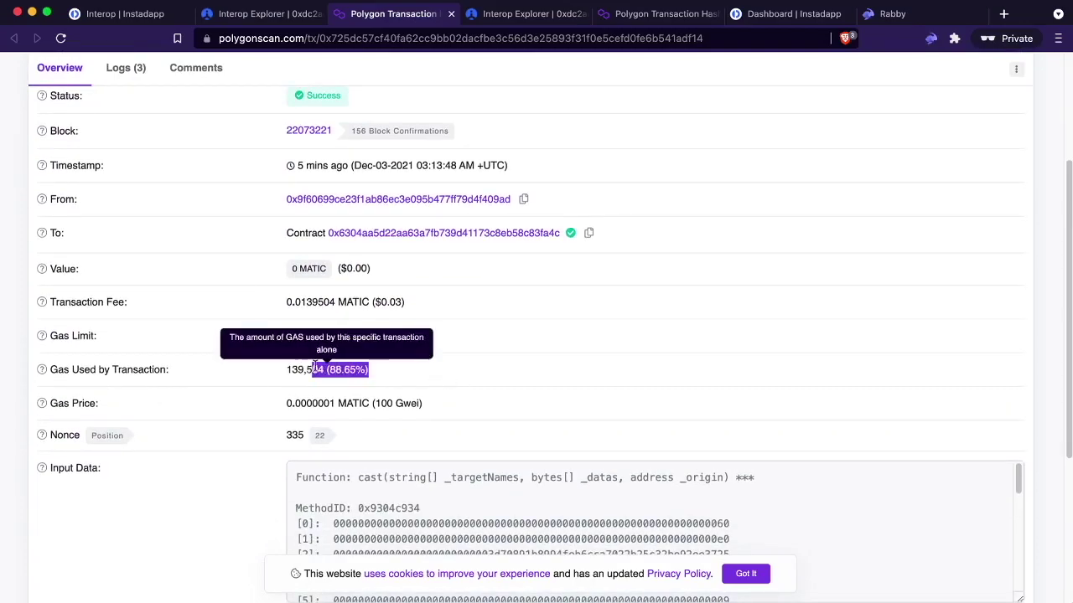
drag(286, 369, 390, 374)
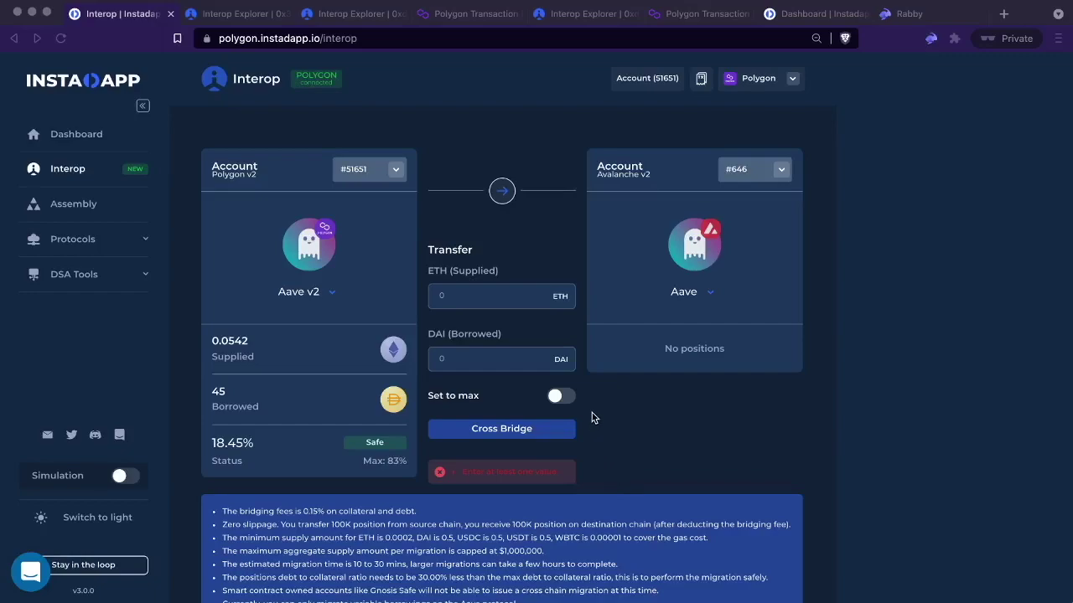
Set the Avalanche target of the Polygon Interop migration to a new account
click(740, 172)
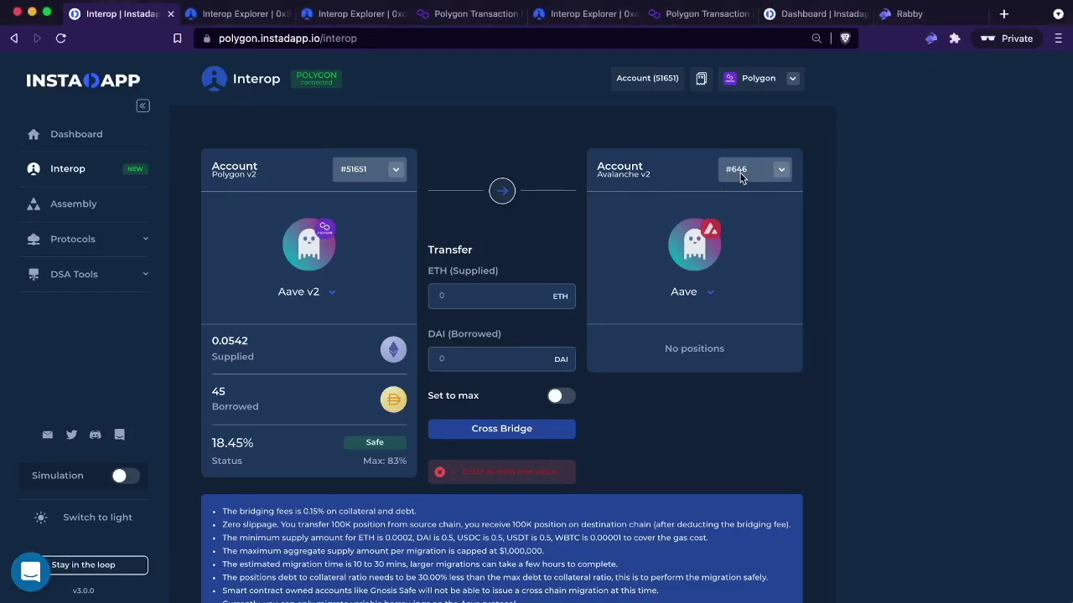
click(743, 172)
click(723, 276)
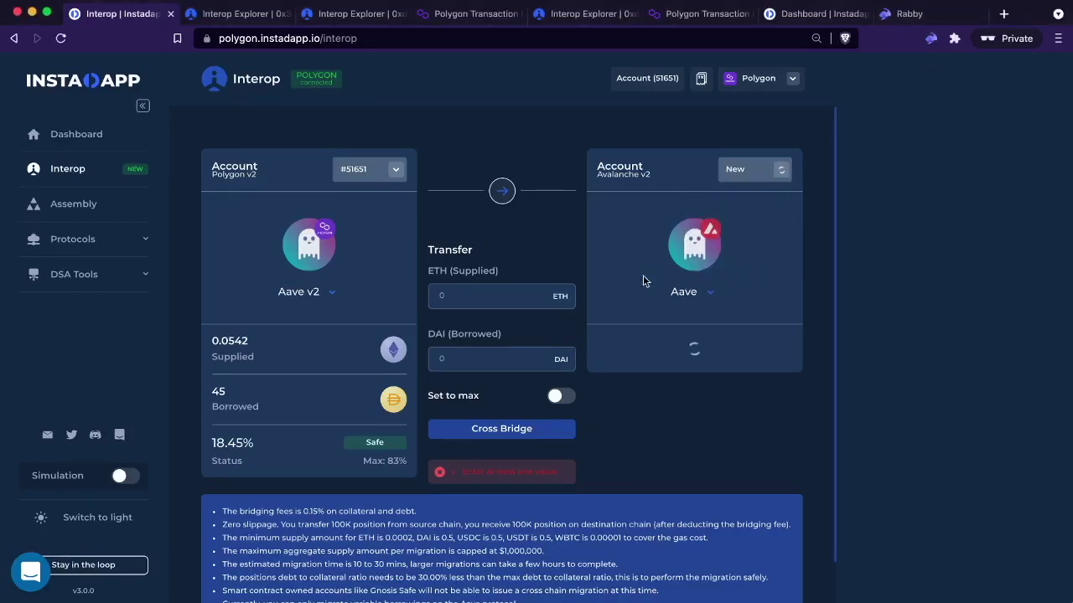
Set the transfer to the maximum amounts, then shorten them to 45 DAI borrowed and 0.0542 ETH supplied
click(562, 397)
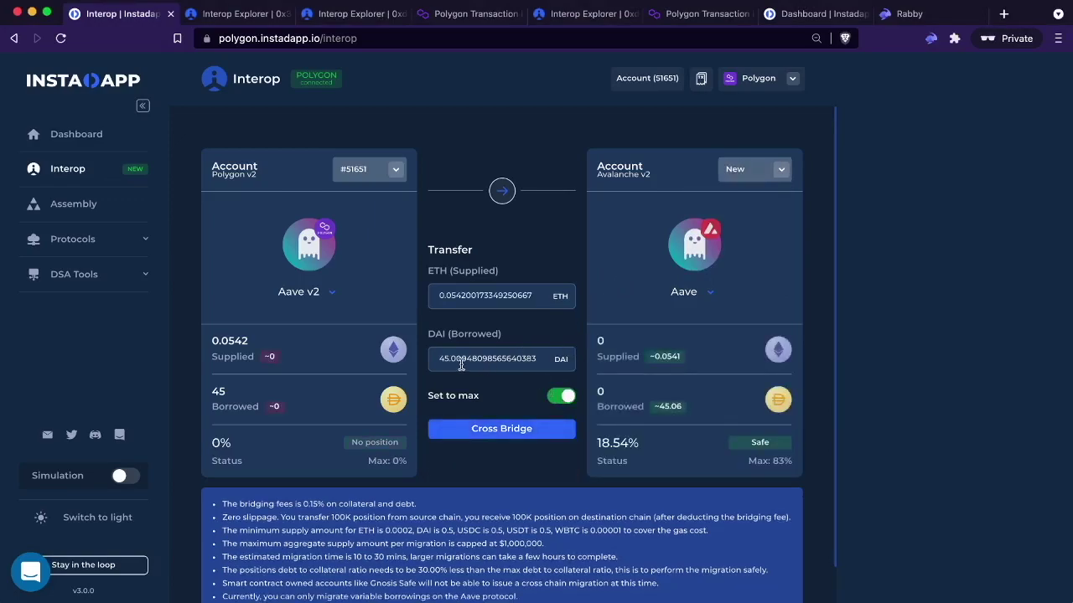
drag(450, 359, 526, 363)
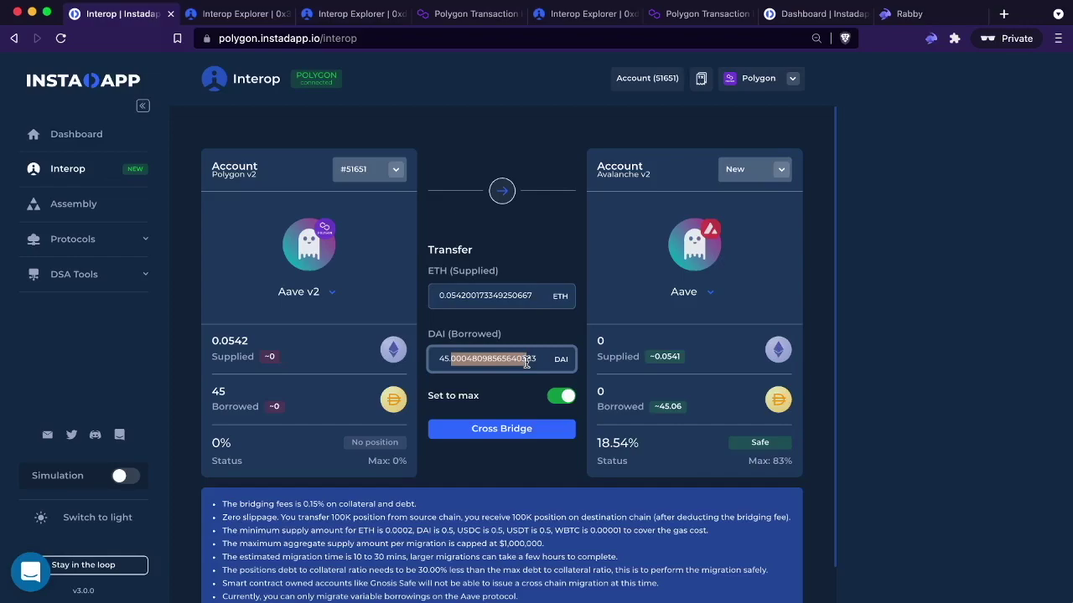
key(BackSpace)
key(BackSpace)
key(BackSpace)
key(BackSpace)
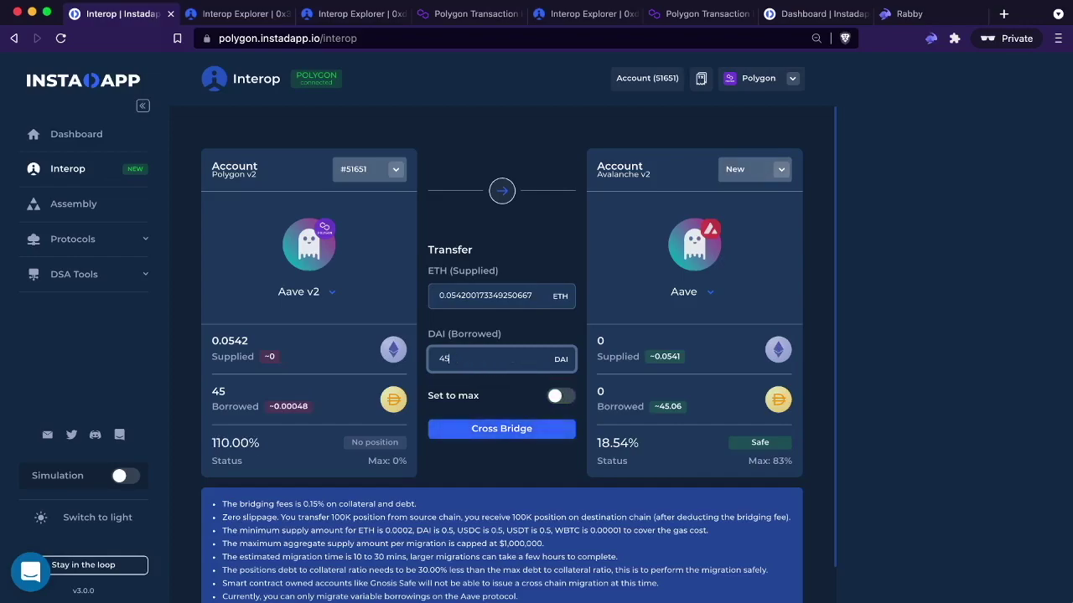
click(463, 295)
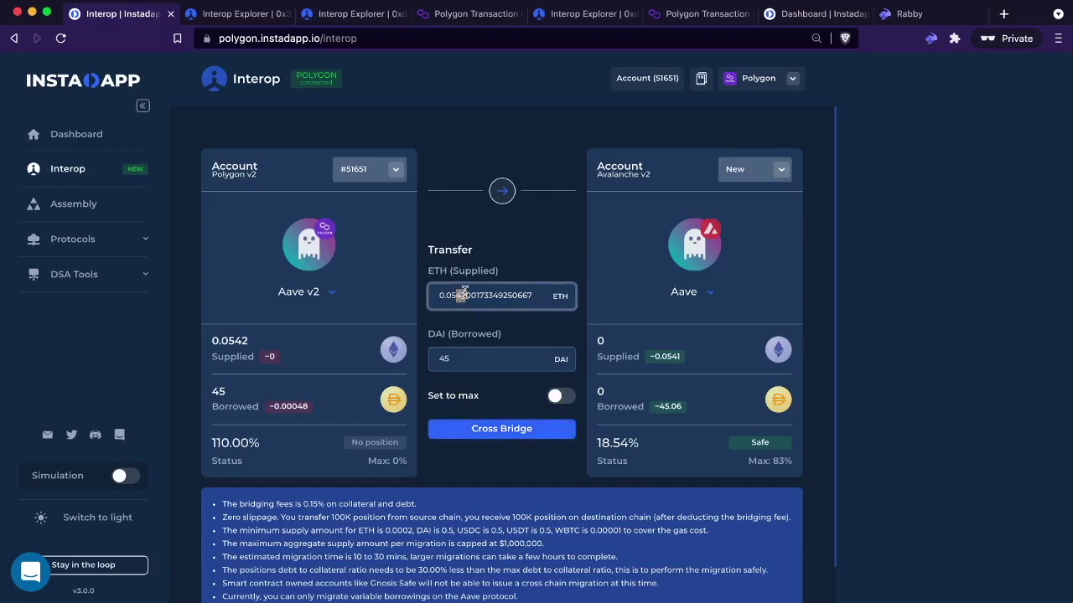
drag(464, 295, 542, 292)
key(BackSpace)
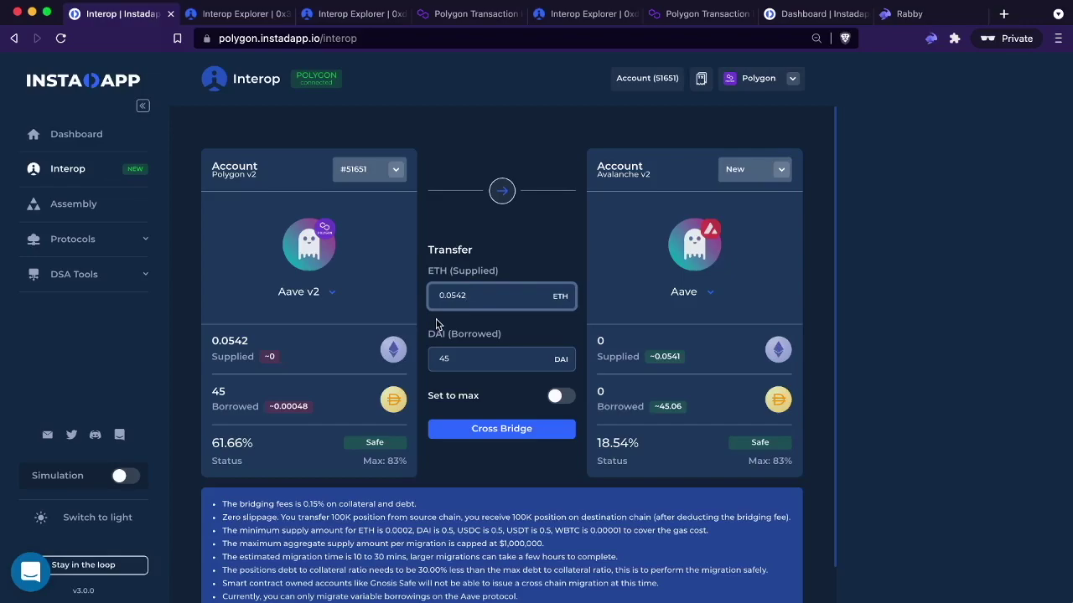
Submit the cross-bridge migration and choose the Instant gas setting of 100 Gwei for the Polygon transaction
click(504, 441)
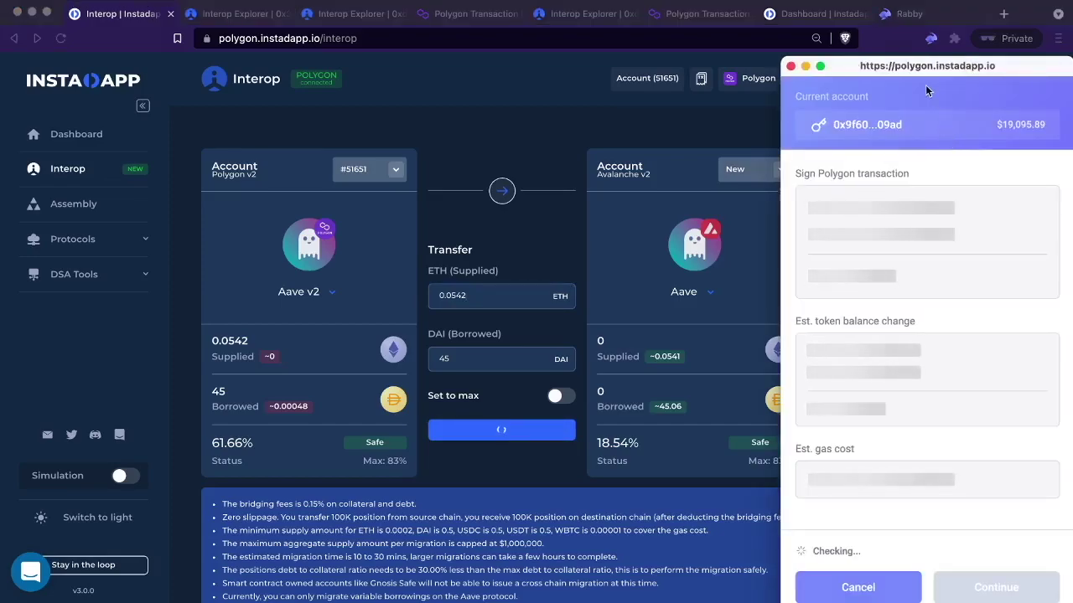
drag(925, 68, 808, 30)
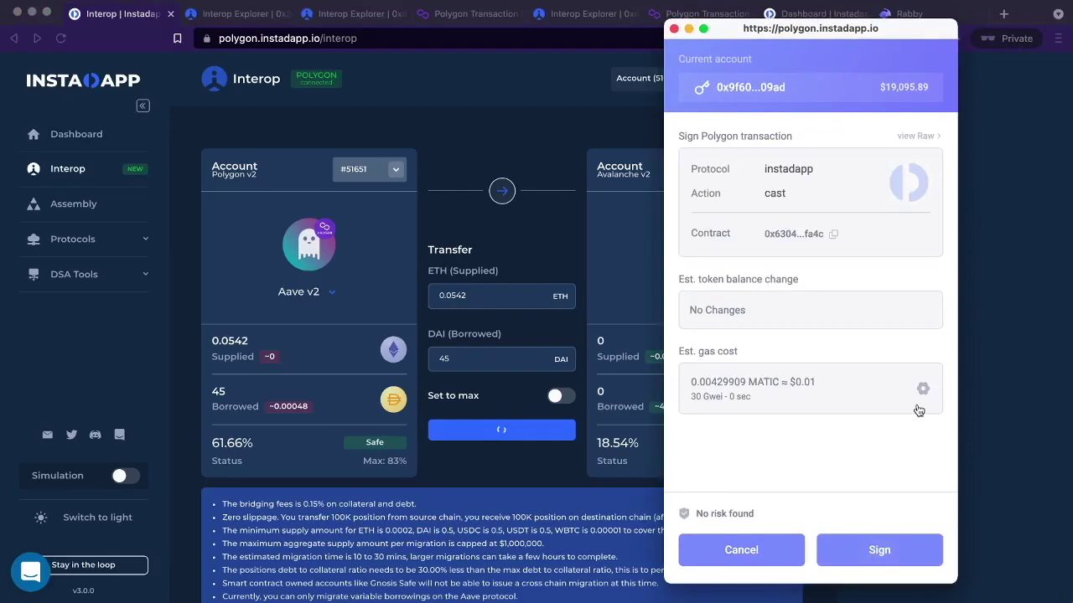
click(923, 388)
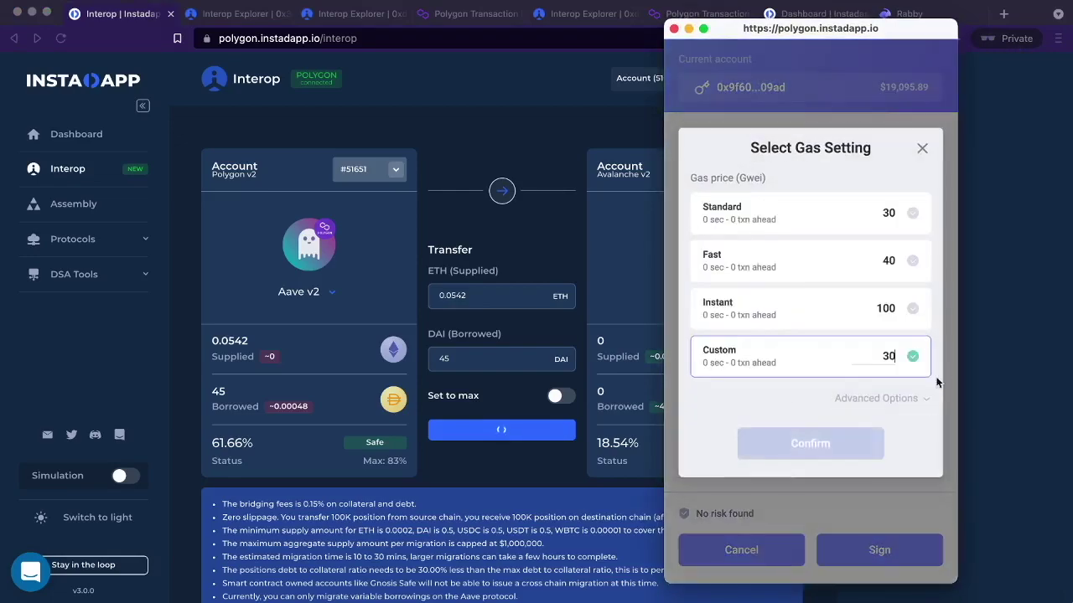
click(871, 313)
Raise the gas limit to 258324 in the advanced gas options, confirm the settings and sign the Polygon transaction
click(884, 398)
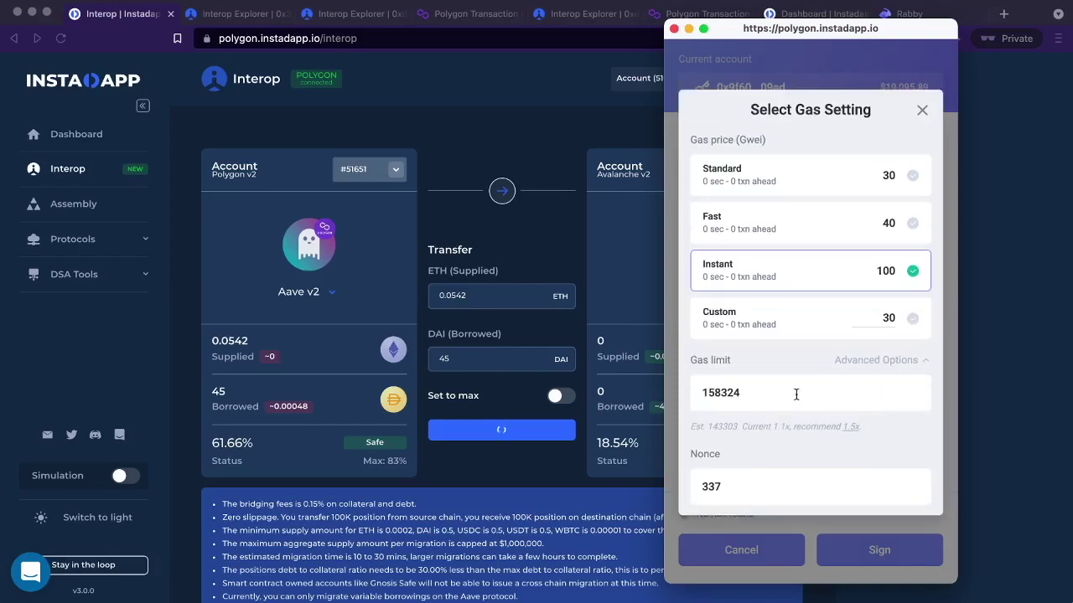
click(708, 394)
key(BackSpace)
text(2)
scroll(711, 424, down, 1)
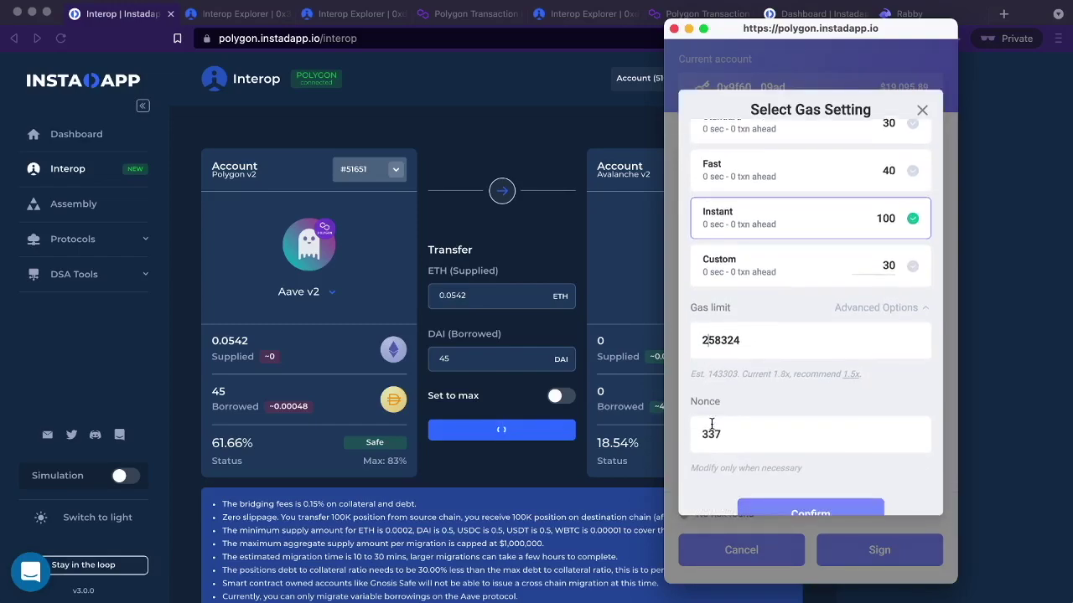
scroll(779, 431, down, 1)
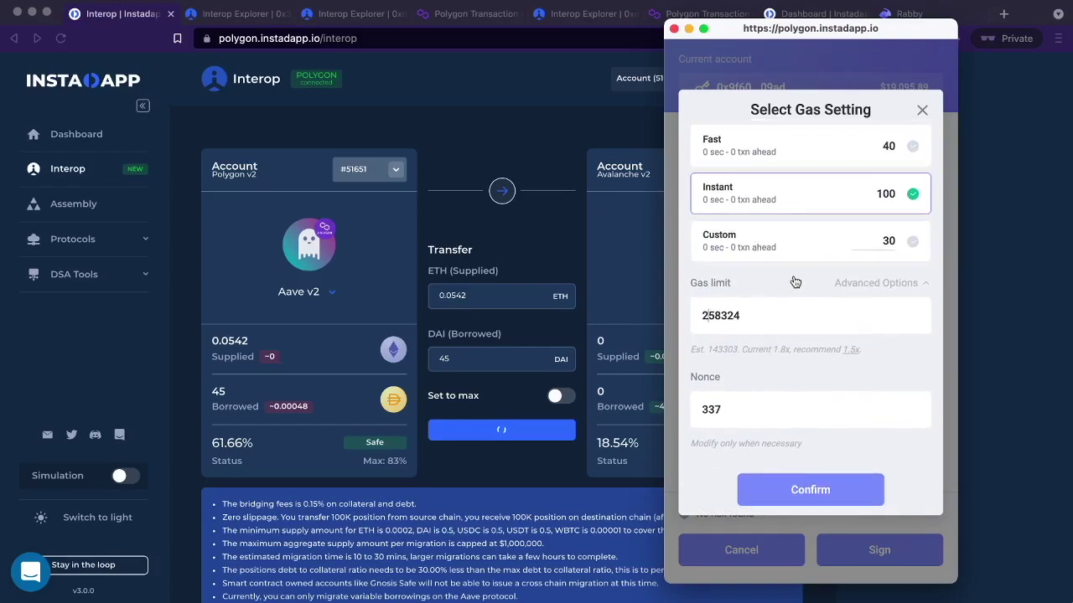
click(811, 490)
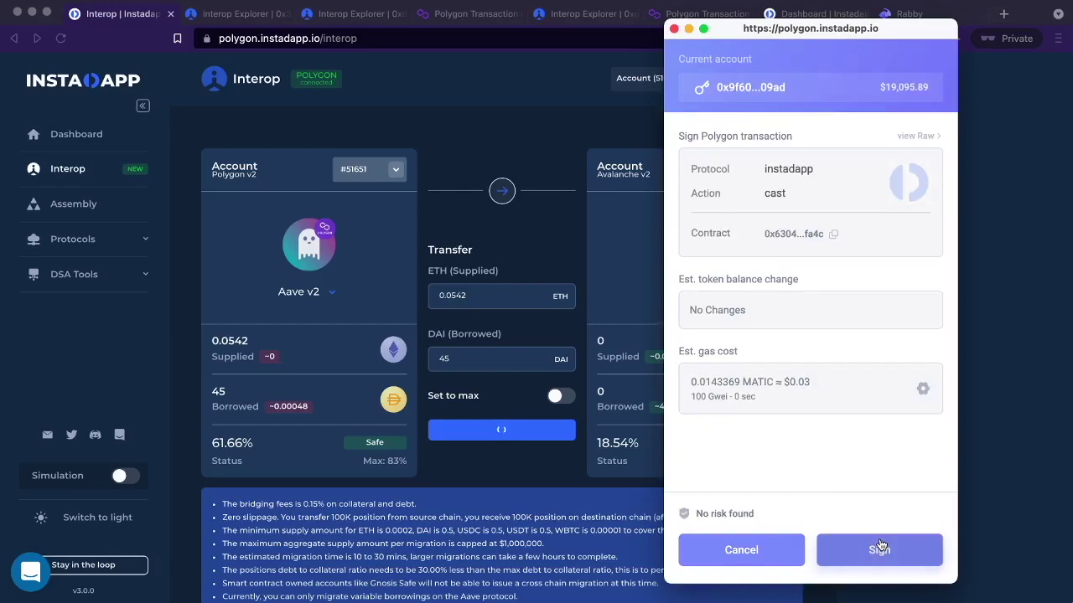
click(879, 549)
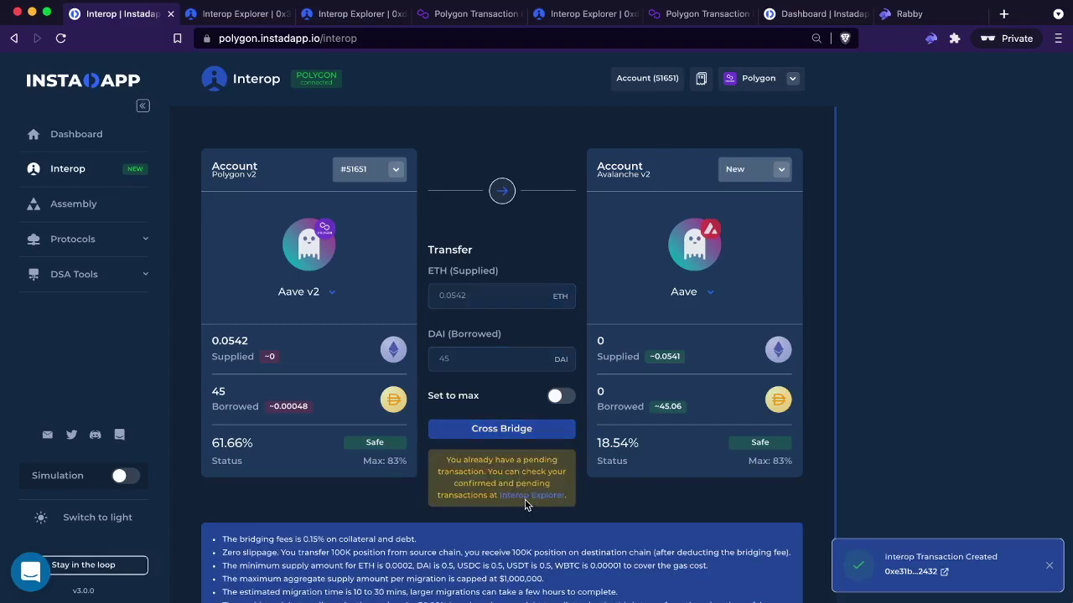
Open the newest migration in Interop Explorer and review its collateral, debt, source and target details
click(526, 496)
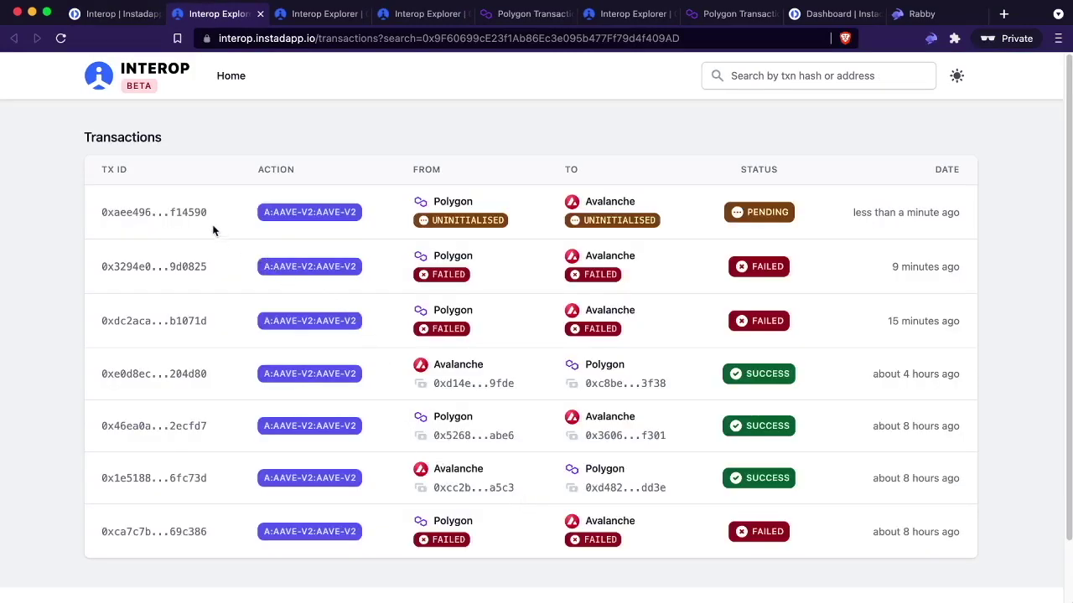
click(190, 216)
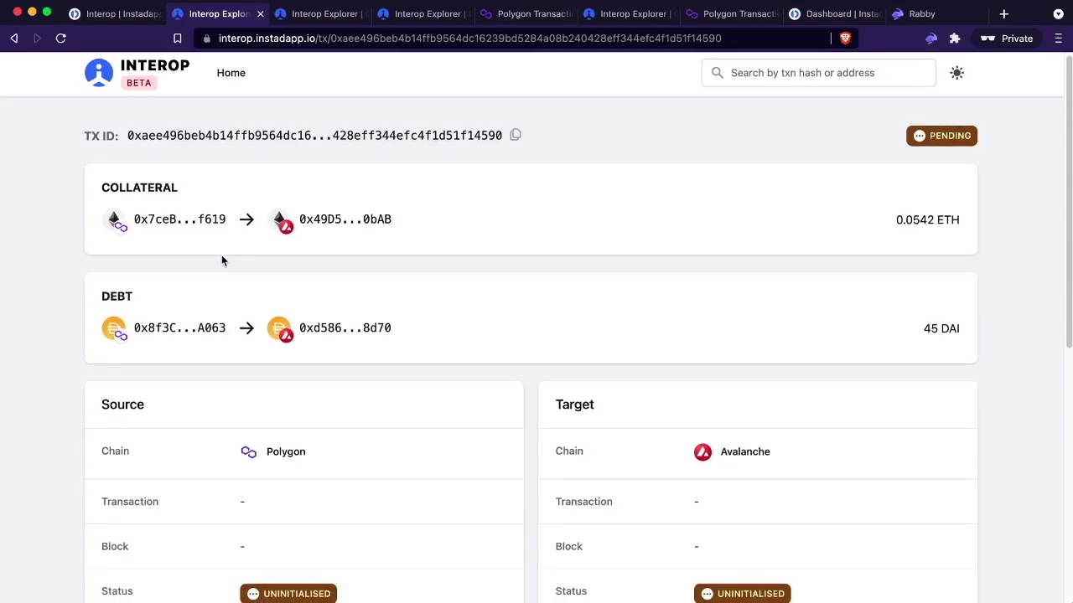
scroll(222, 261, down, 1)
scroll(222, 261, down, 3)
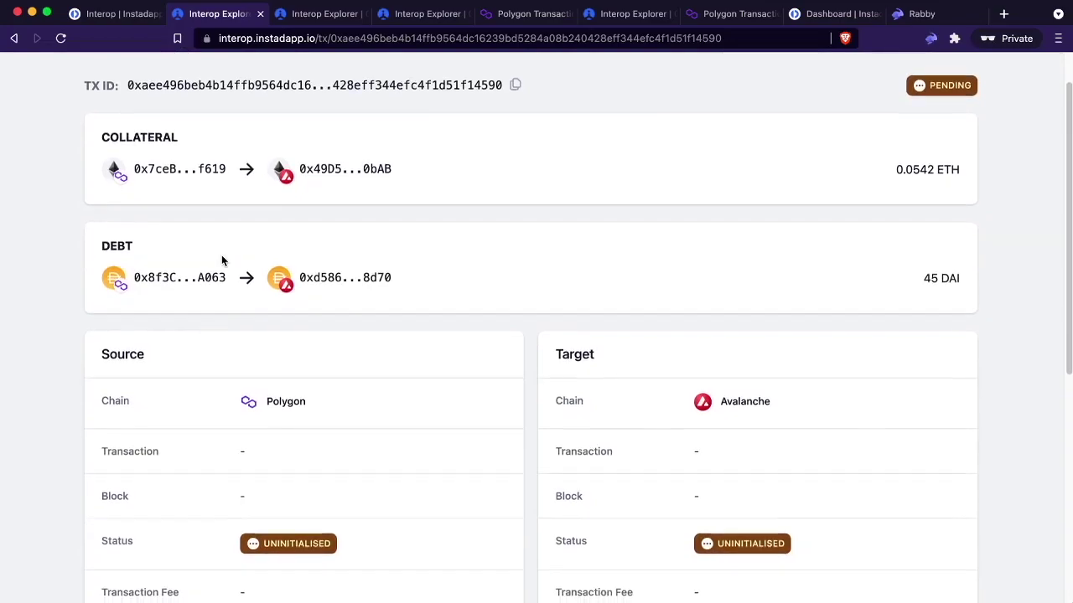
scroll(222, 260, down, 1)
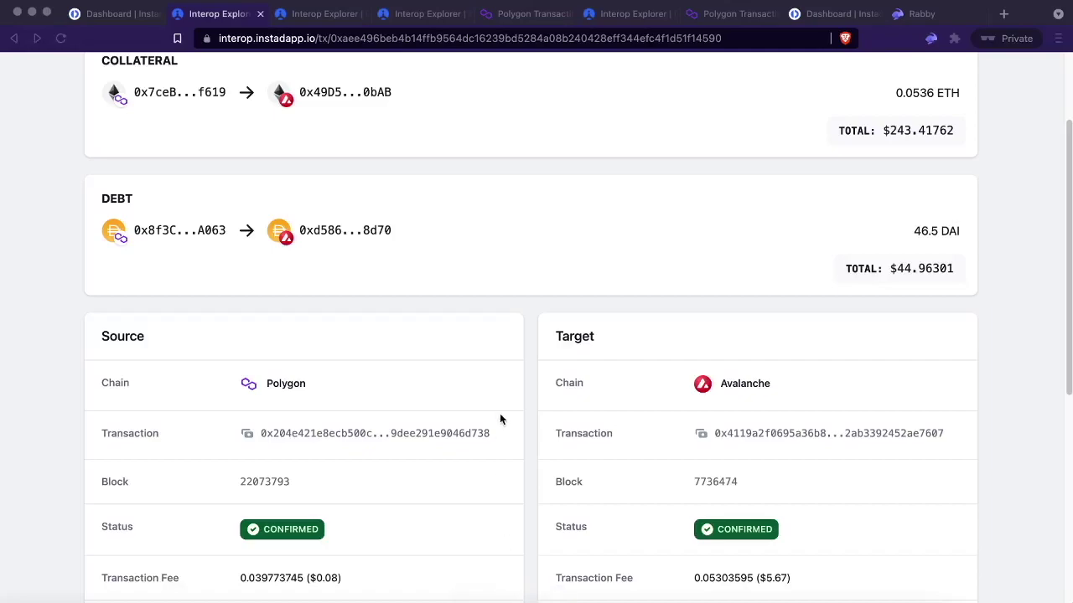
scroll(481, 314, down, 3)
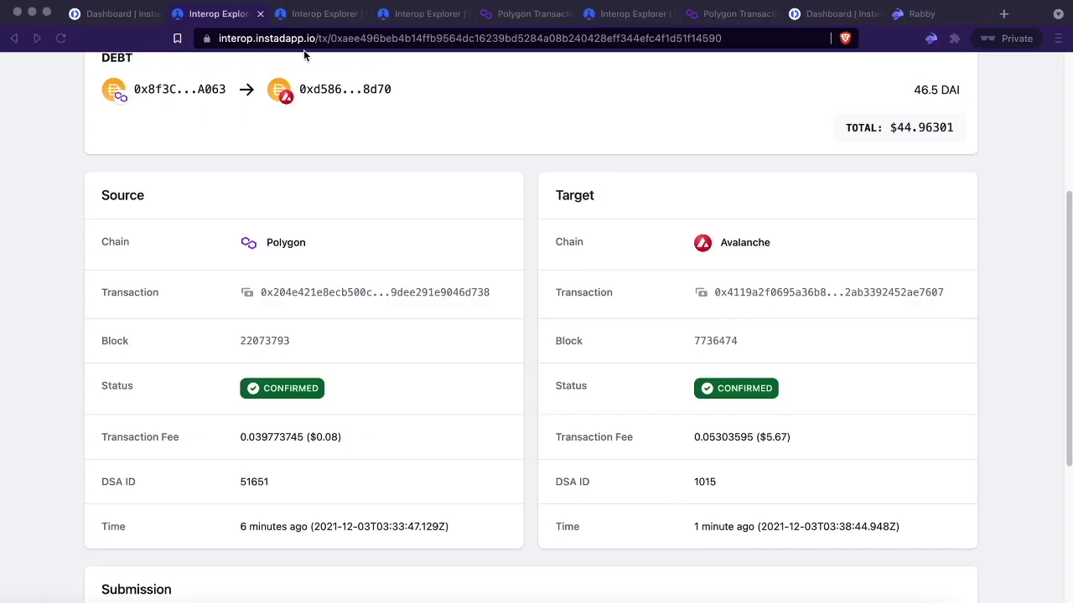
Reload the Avalanche dashboard, switch to the newly created account and review its Aave position and authorities
click(113, 16)
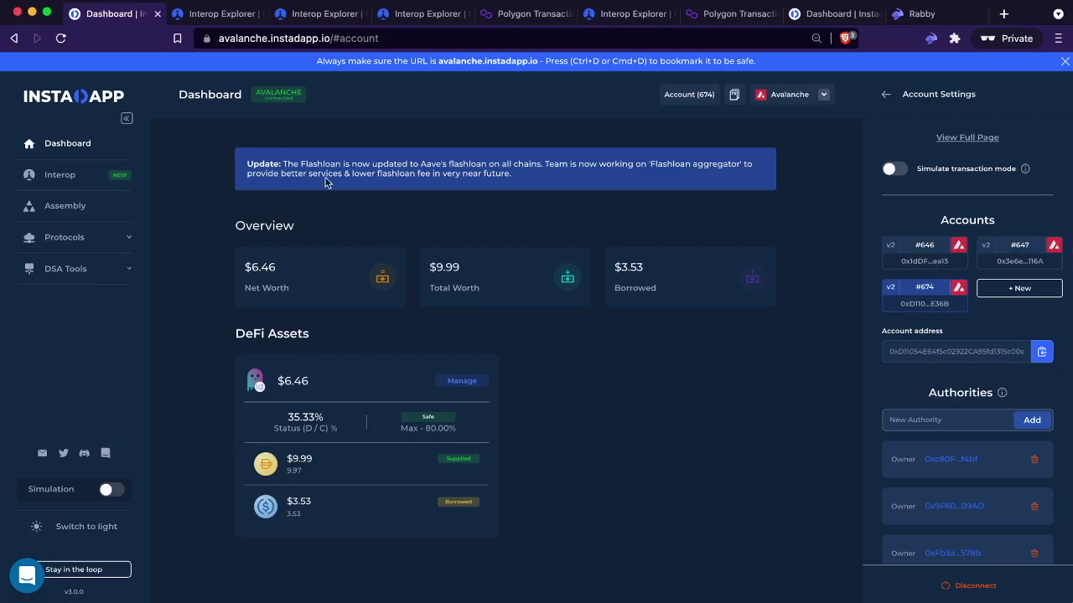
click(60, 38)
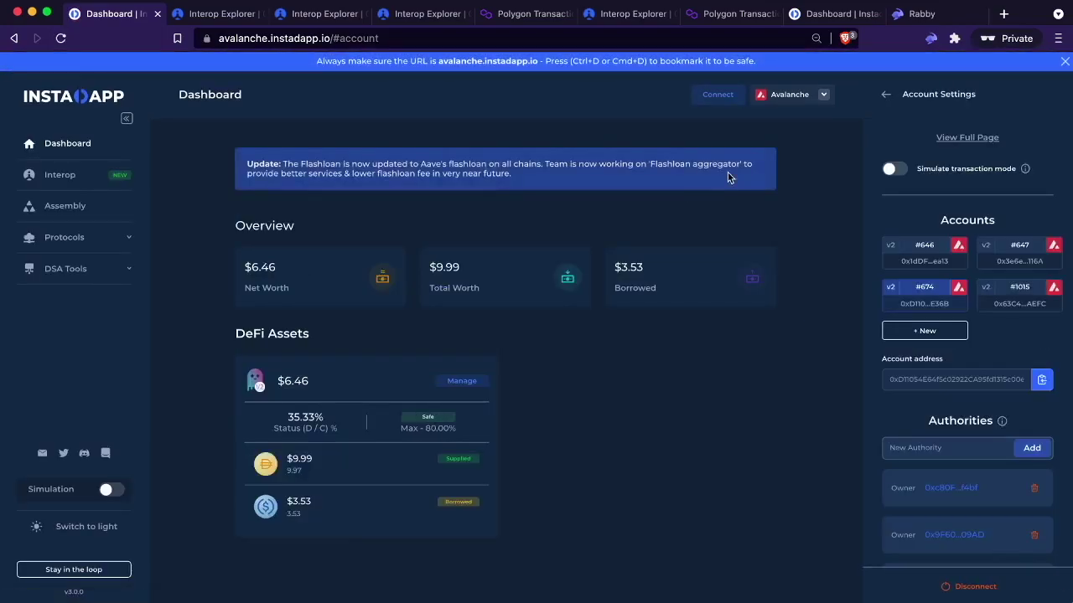
click(1009, 292)
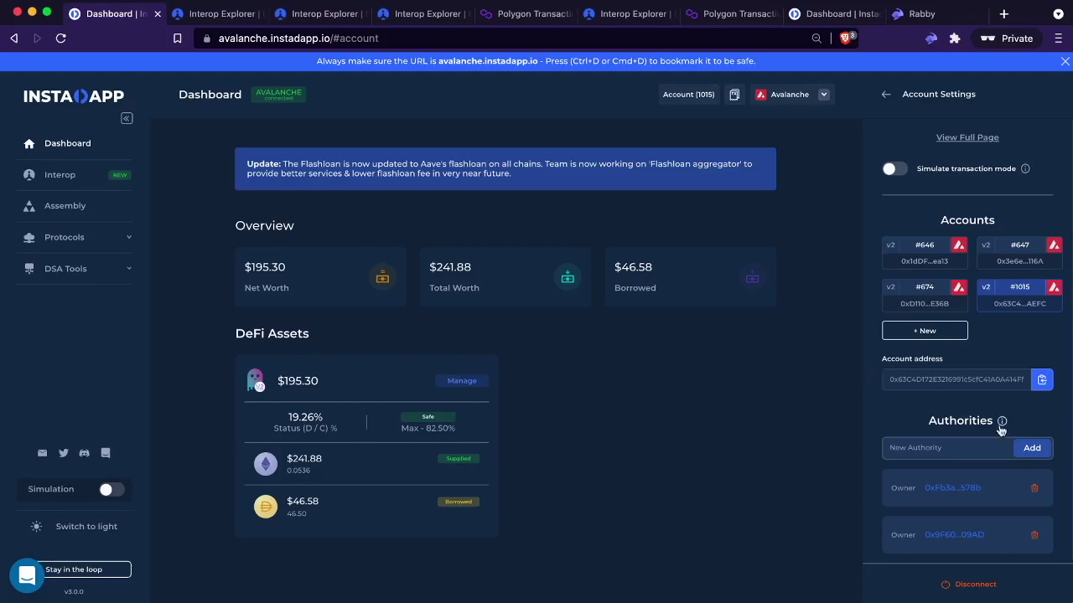
scroll(1000, 427, down, 1)
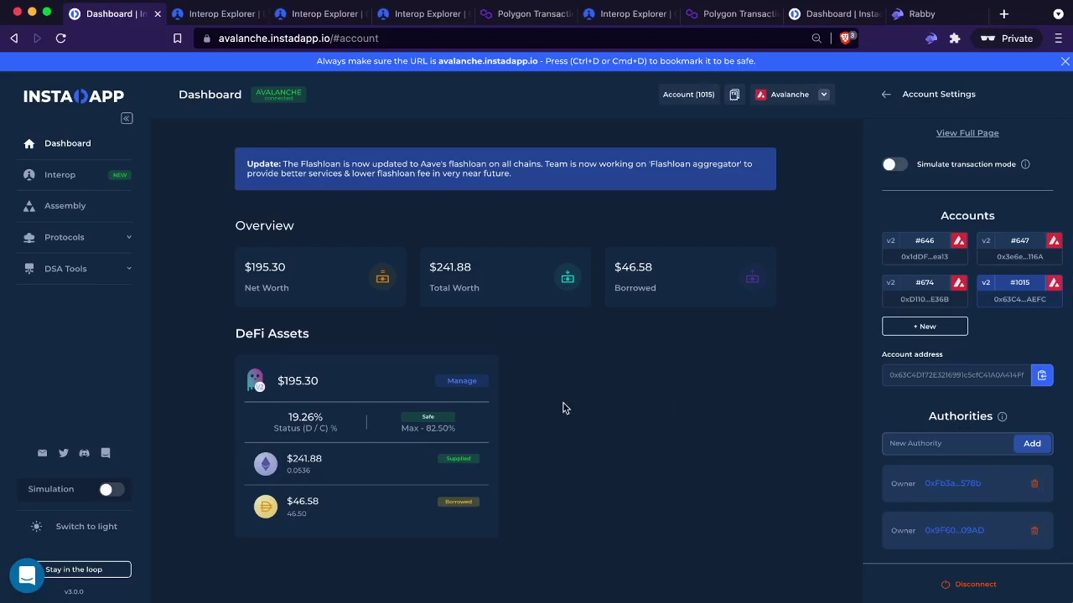
Open Interop for the new Avalanche account and choose the original migration's Polygon account as the target
click(58, 174)
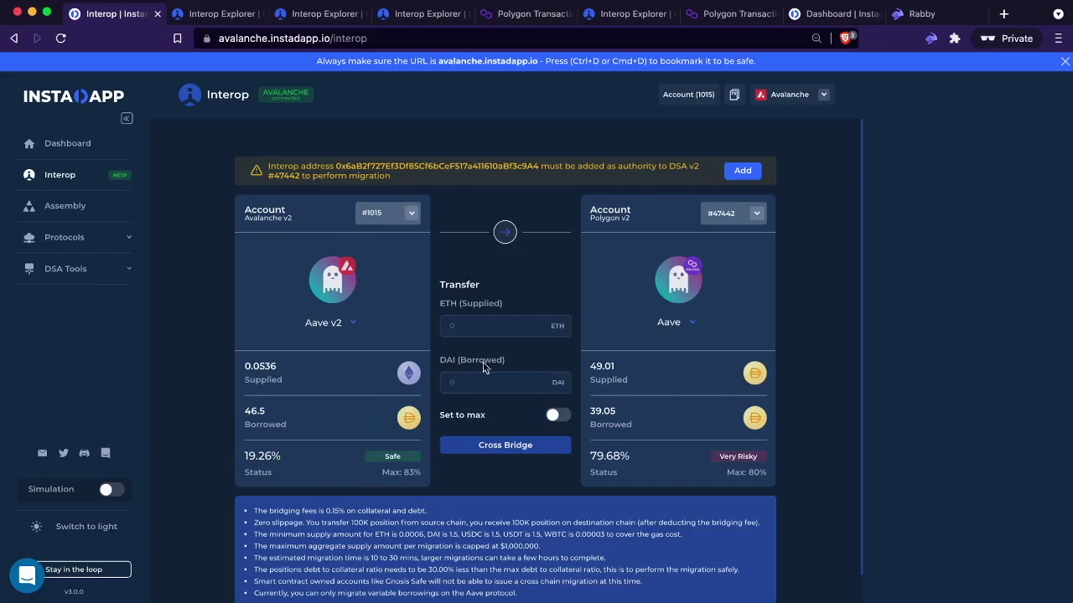
click(741, 214)
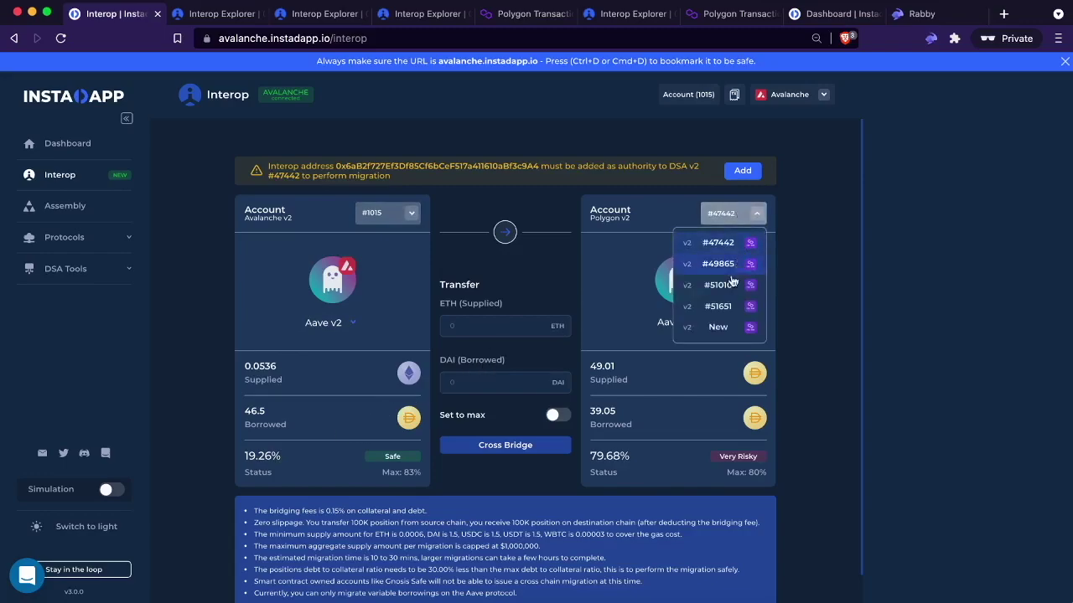
click(728, 306)
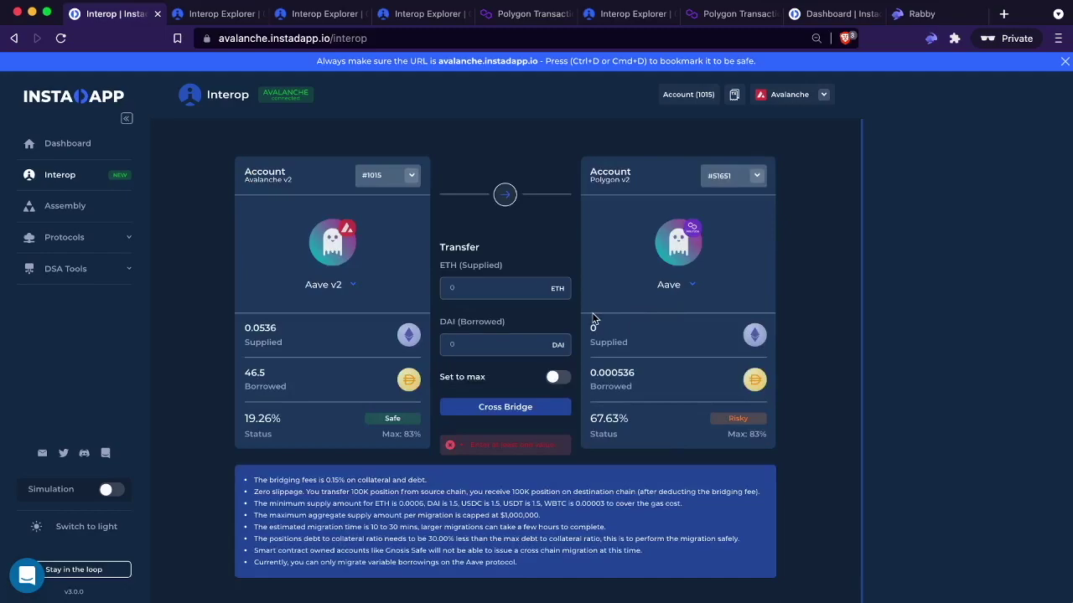
Set the ETH and DAI transfer amounts to the maximum and choose a new Polygon account as the migration target
click(558, 377)
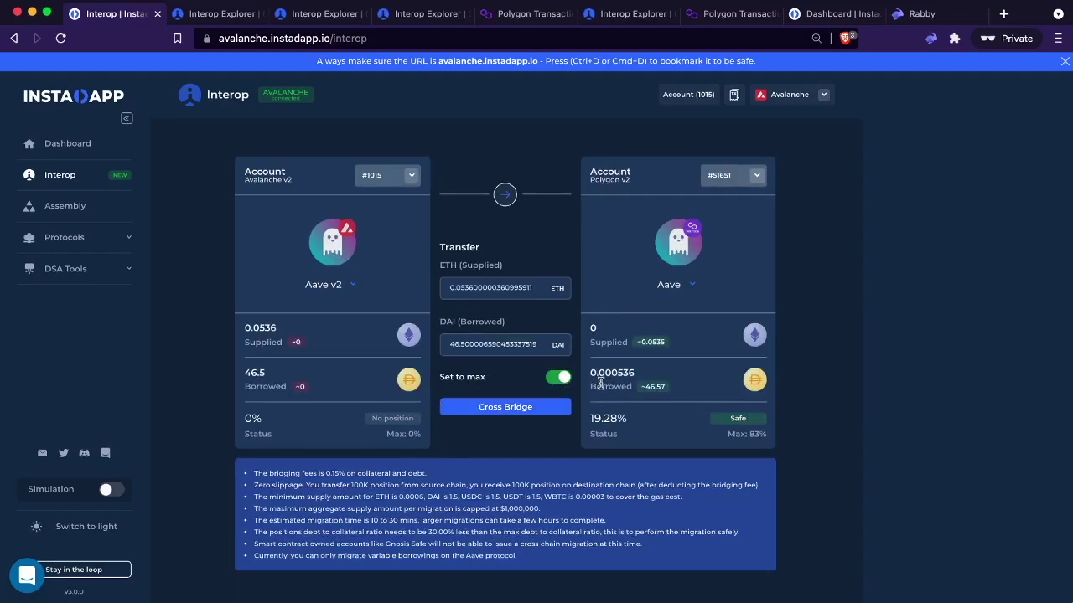
click(729, 179)
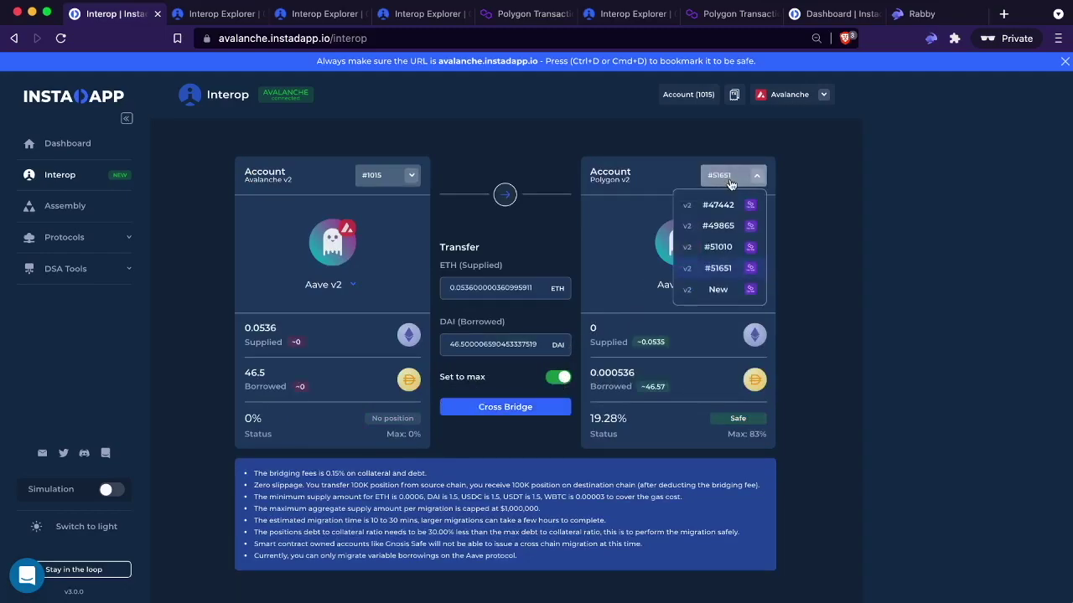
click(718, 289)
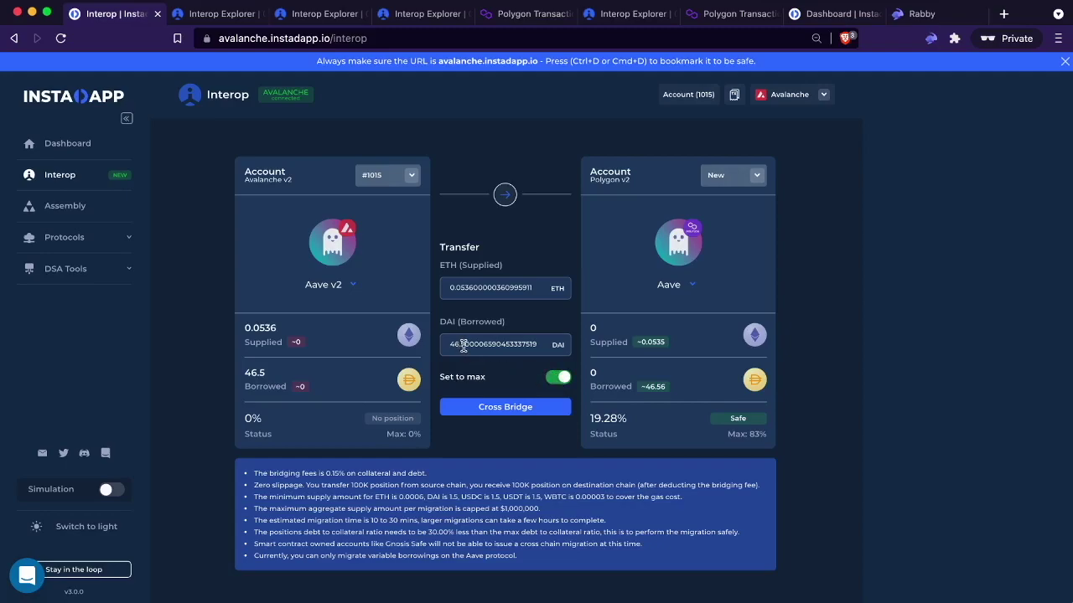
Trim the extra decimals from the transfer amounts, leaving 46.50 DAI borrowed and 0.0536 ETH supplied
drag(469, 345, 550, 349)
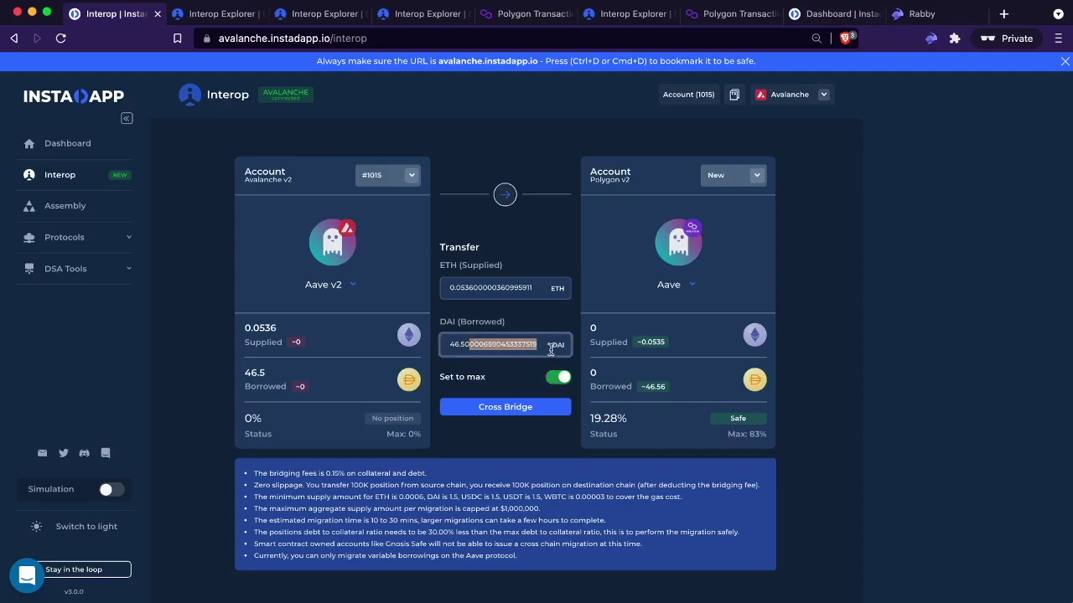
key(BackSpace)
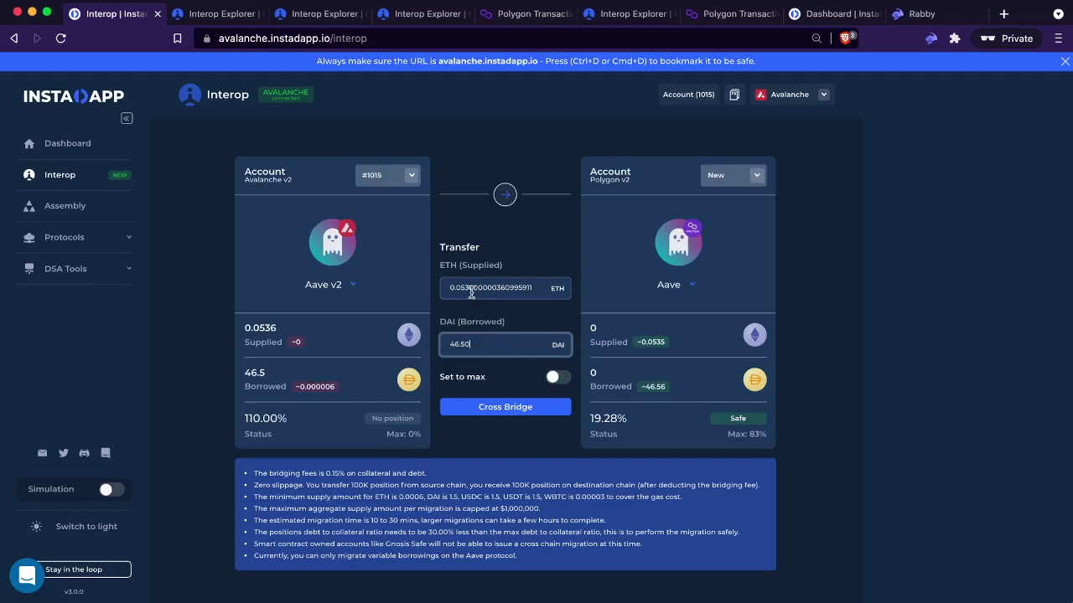
drag(471, 291, 557, 290)
key(BackSpace)
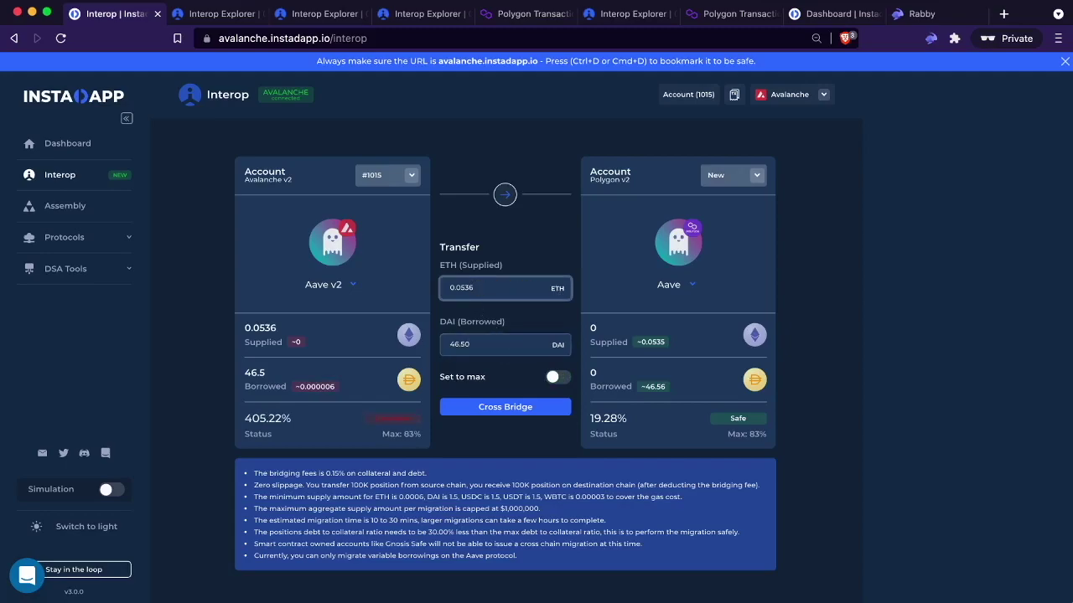